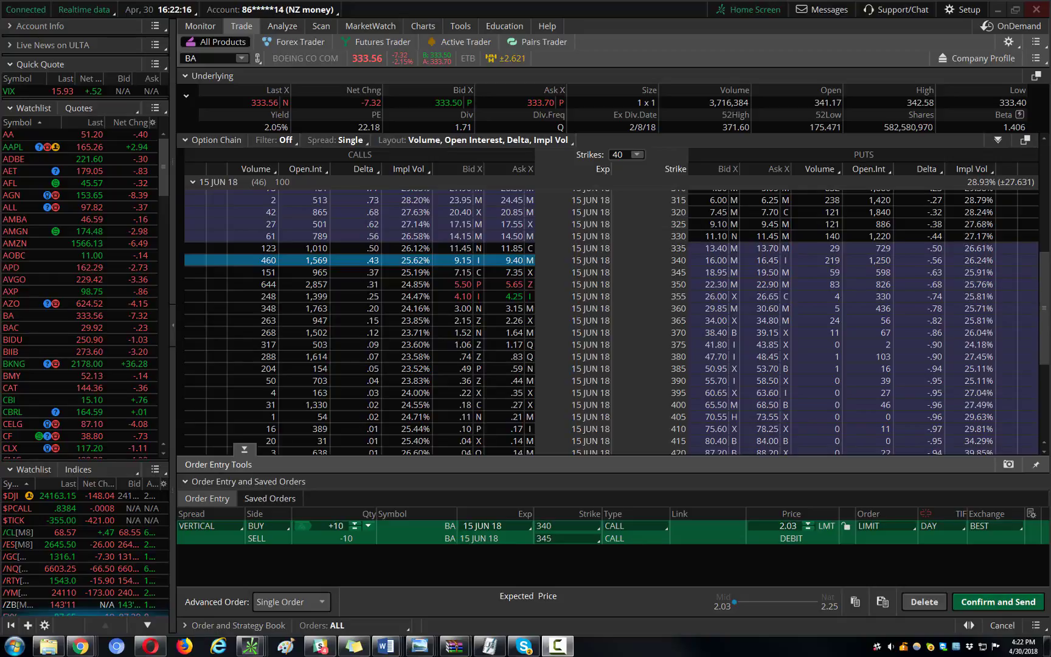
# Bring up the one-year daily BA chart with its GRaB, Propulsion, StochasticSlow, ImpVolatility and TTM_Squeeze studies.
pyautogui.click(424, 26)
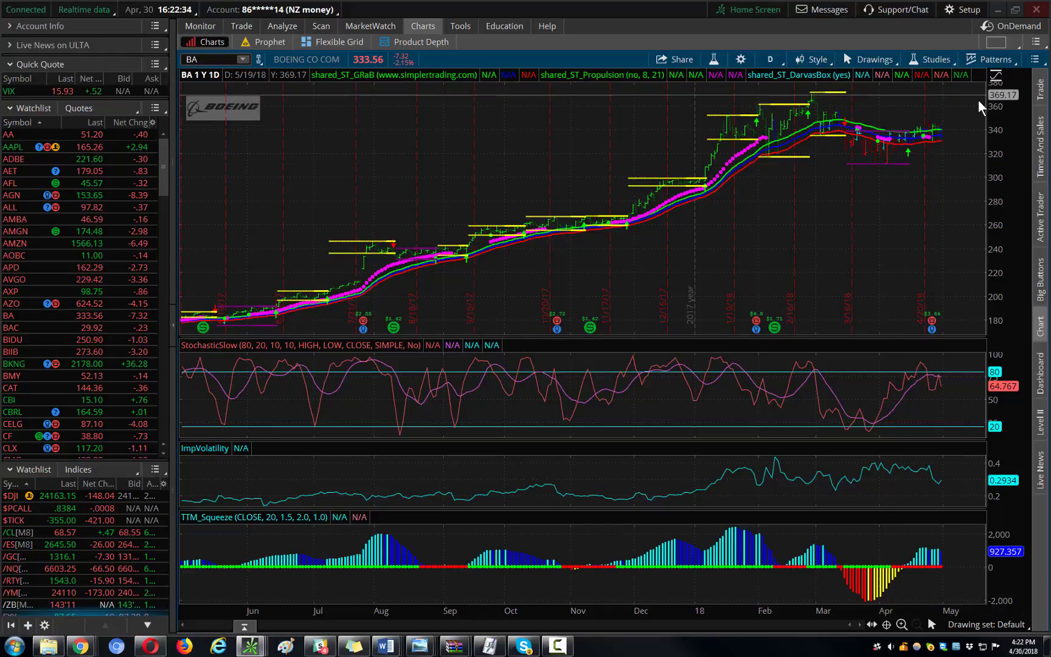
# Return to BA's 15 JUN 18 option chain showing the staged 10-lot 340/345 call vertical at 2.03.
pyautogui.click(243, 26)
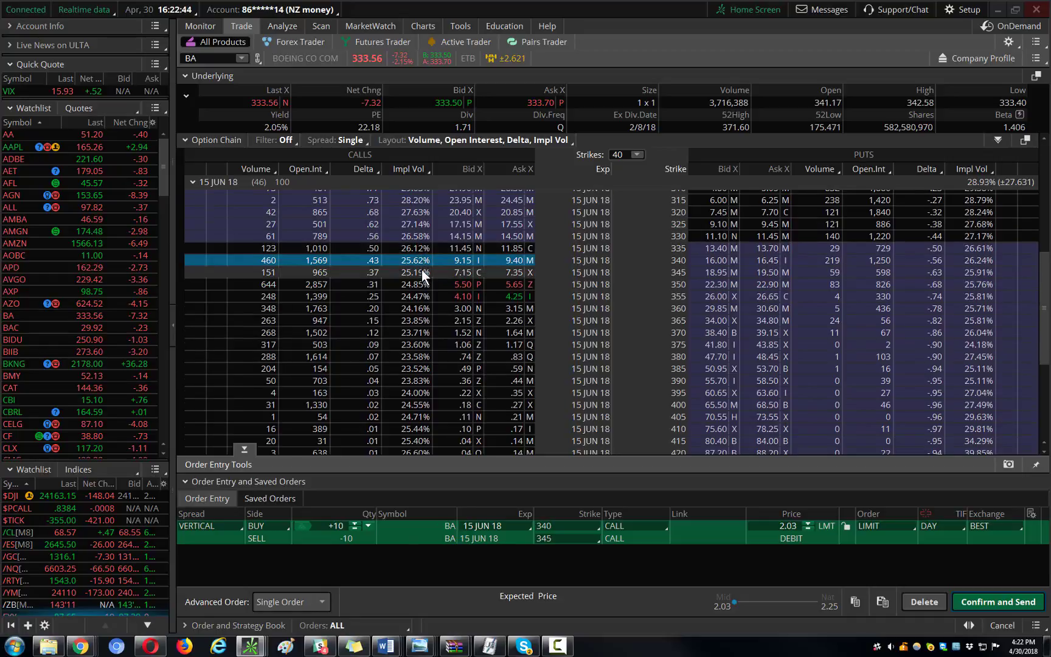
pyautogui.scroll(3, 419, 268)
pyautogui.scroll(4, 276, 186)
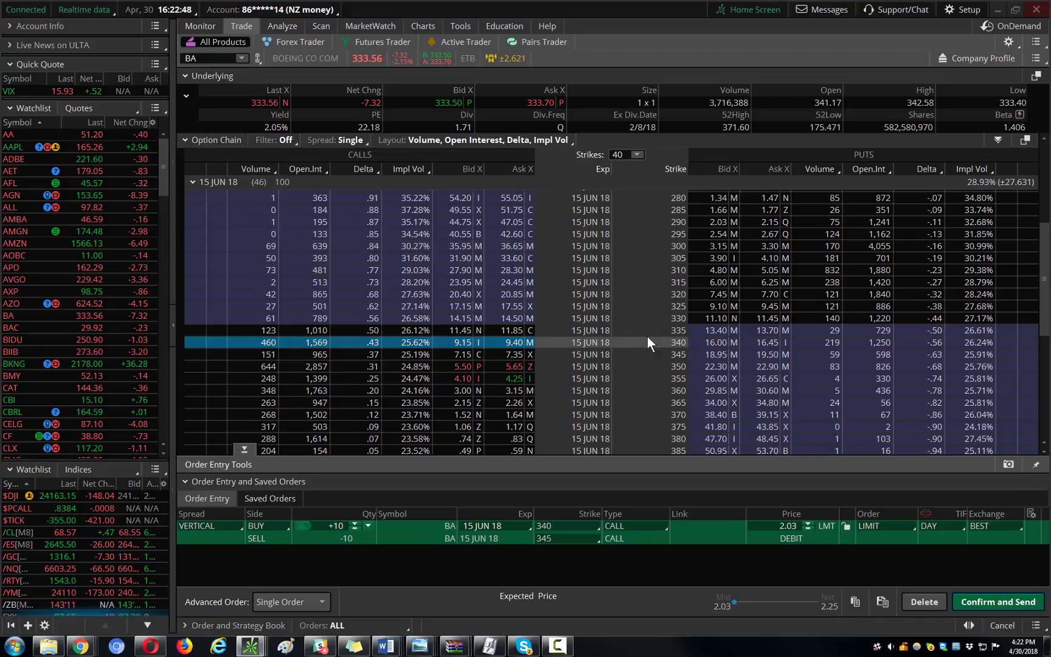
# Stage a 10-lot buy vertical from the 340 call, moving the short leg to 350 at a 3.70 debit.
pyautogui.rightClick(510, 343)
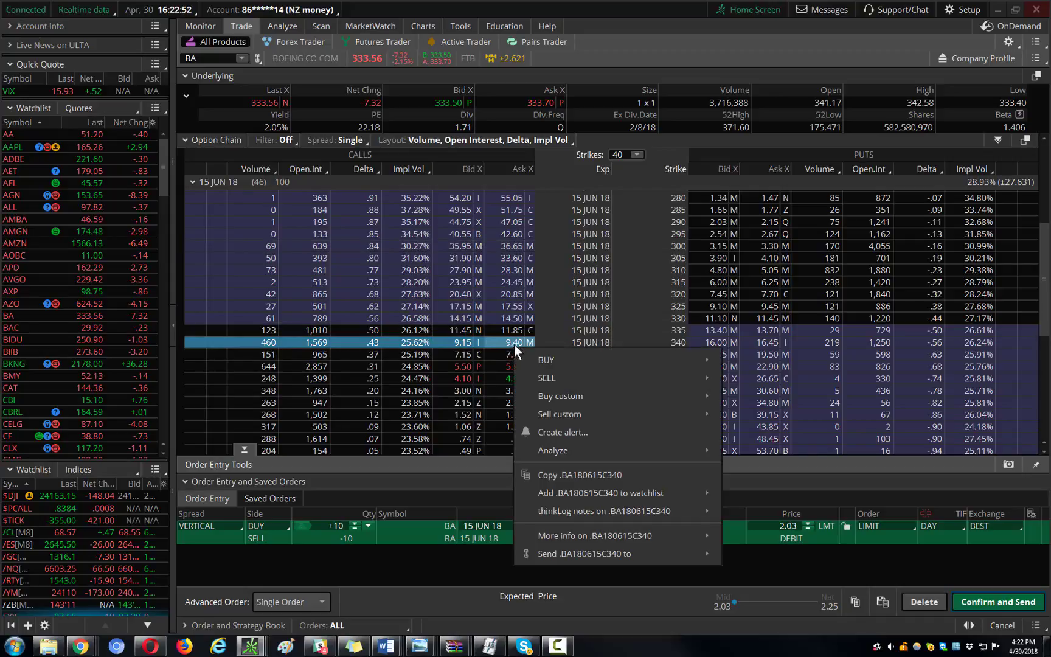
pyautogui.moveTo(714, 359)
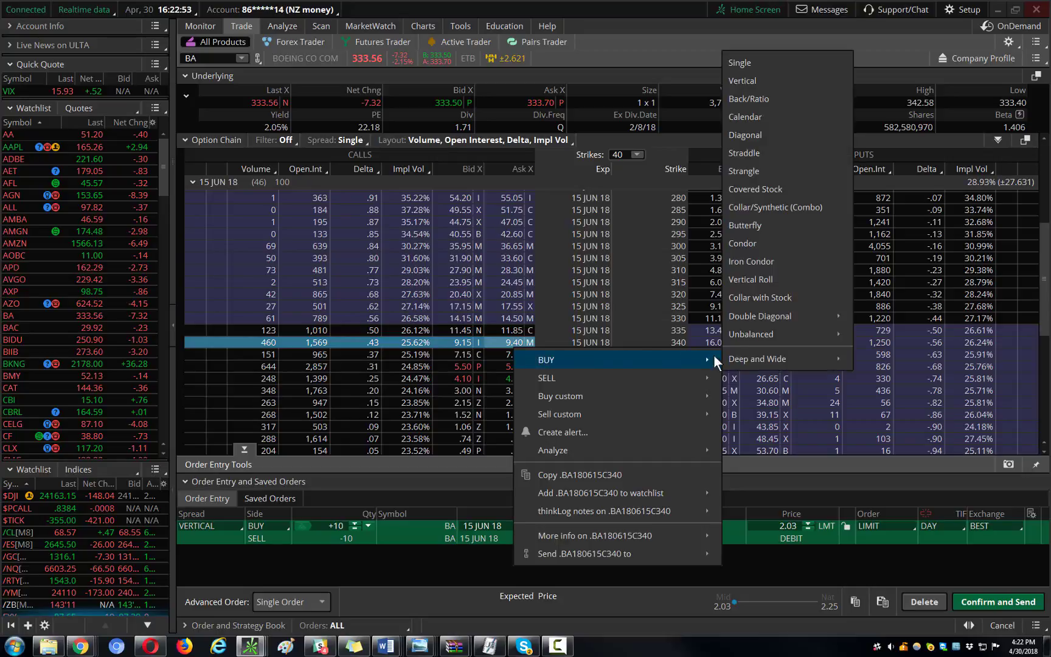
pyautogui.click(749, 80)
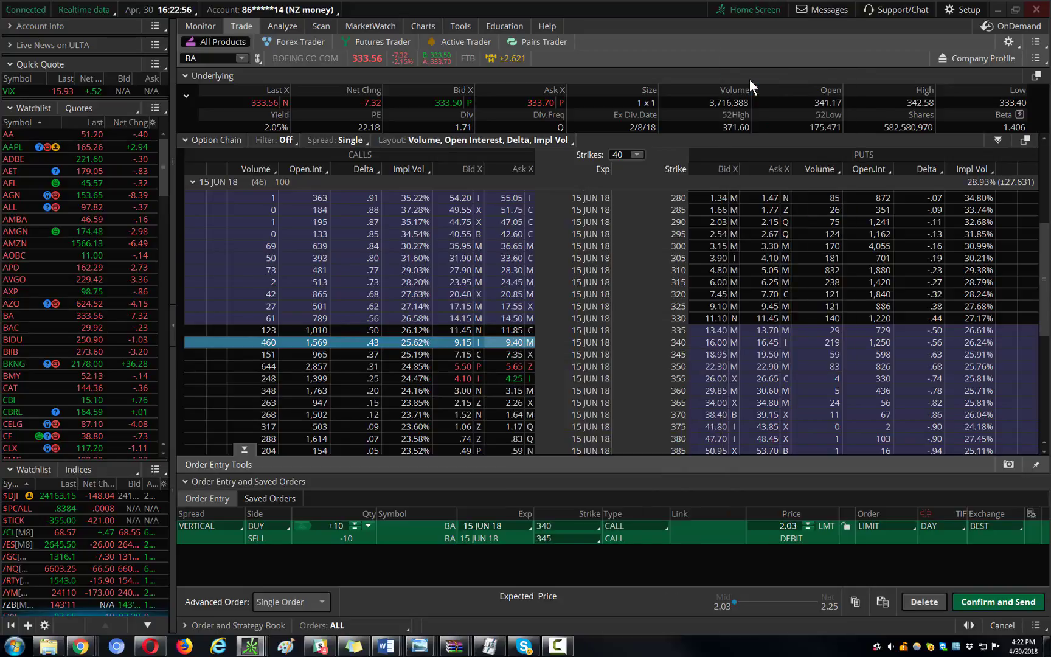
pyautogui.click(553, 537)
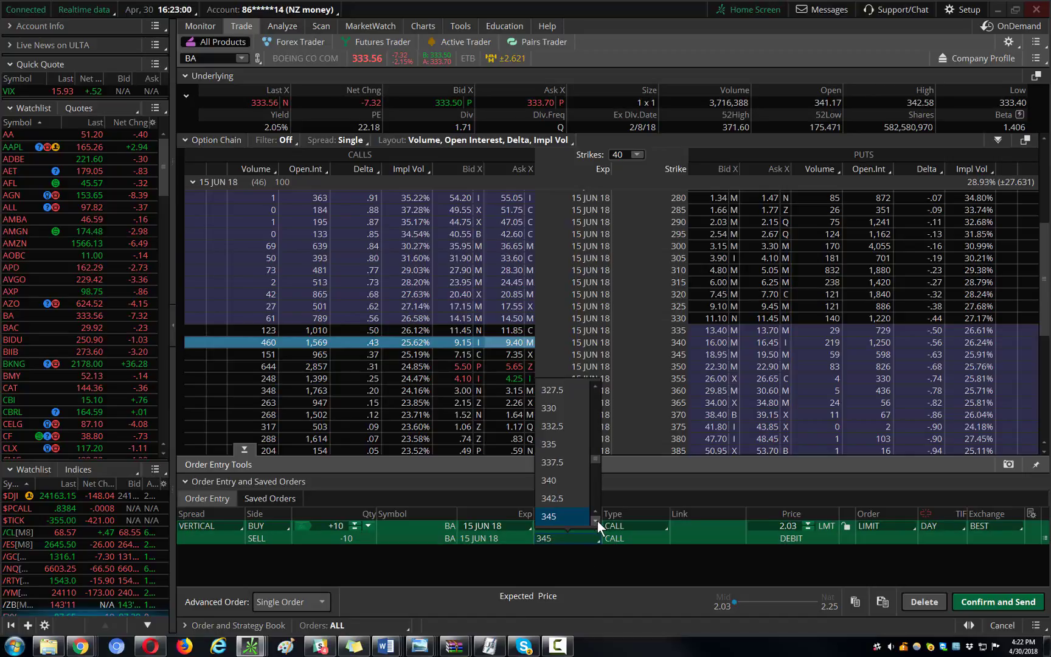
pyautogui.click(596, 521)
pyautogui.click(596, 520)
pyautogui.click(566, 515)
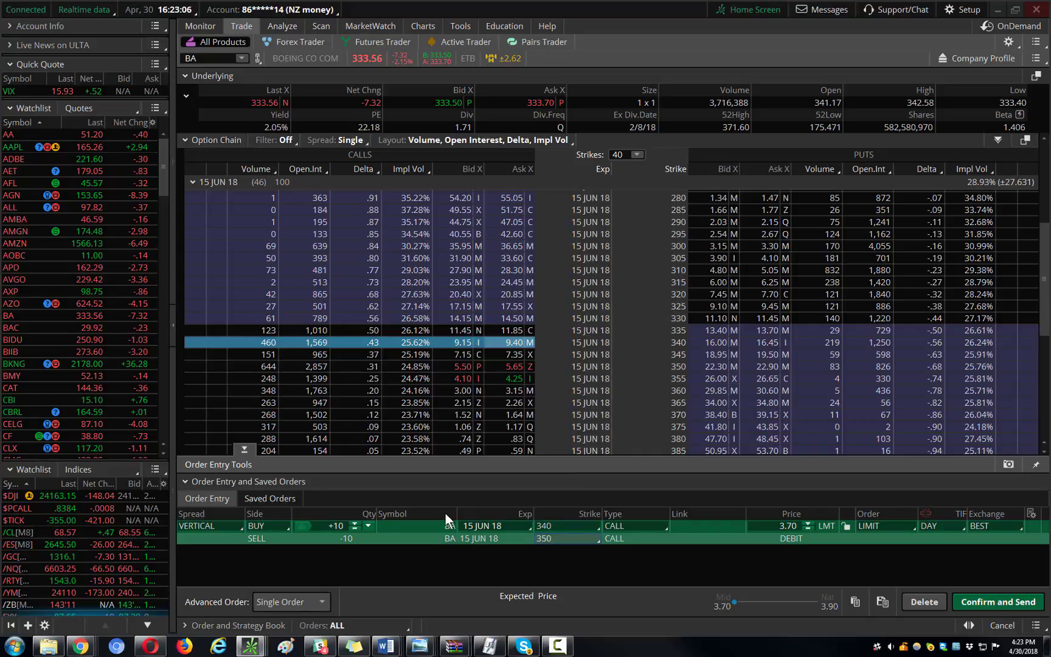
pyautogui.rightClick(187, 534)
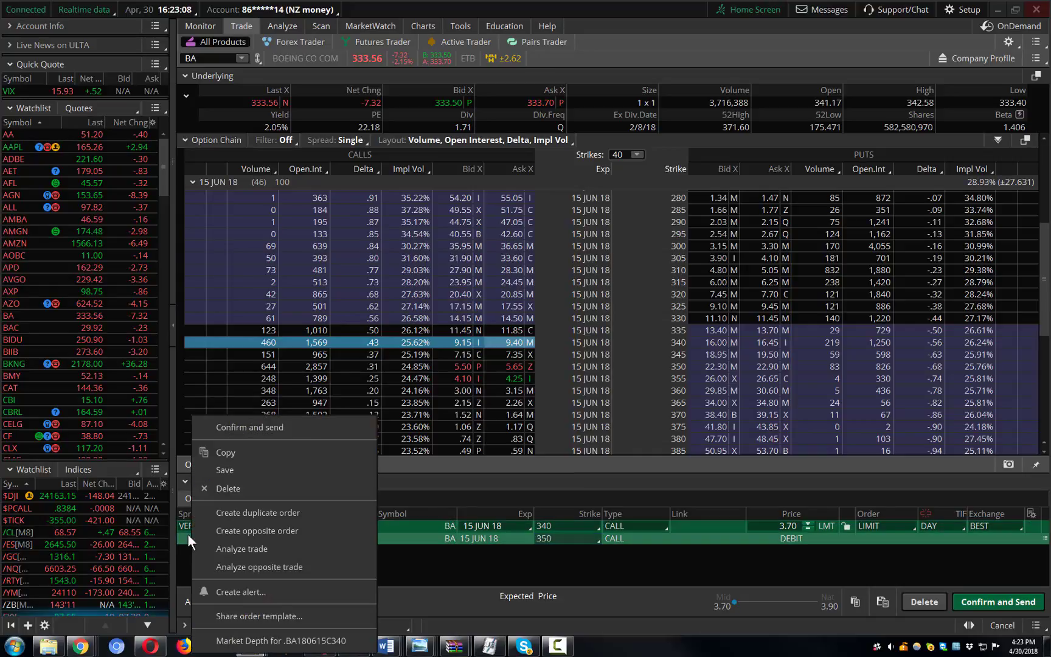
# Send the 340/350 call vertical to the risk profile and pan the chart toward lower prices.
pyautogui.click(263, 549)
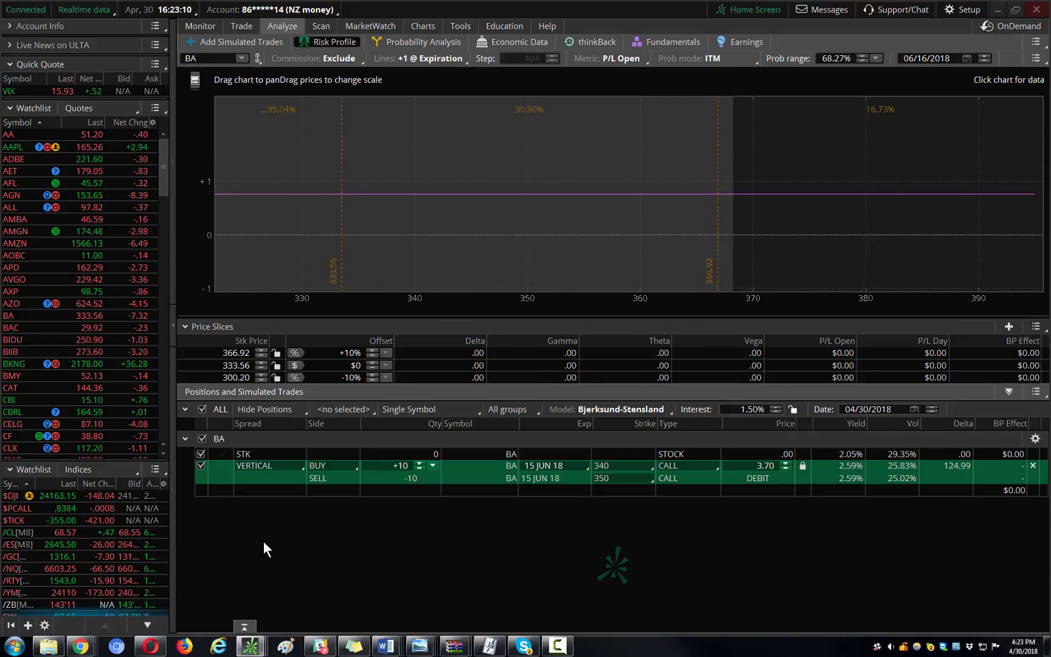
pyautogui.click(514, 255)
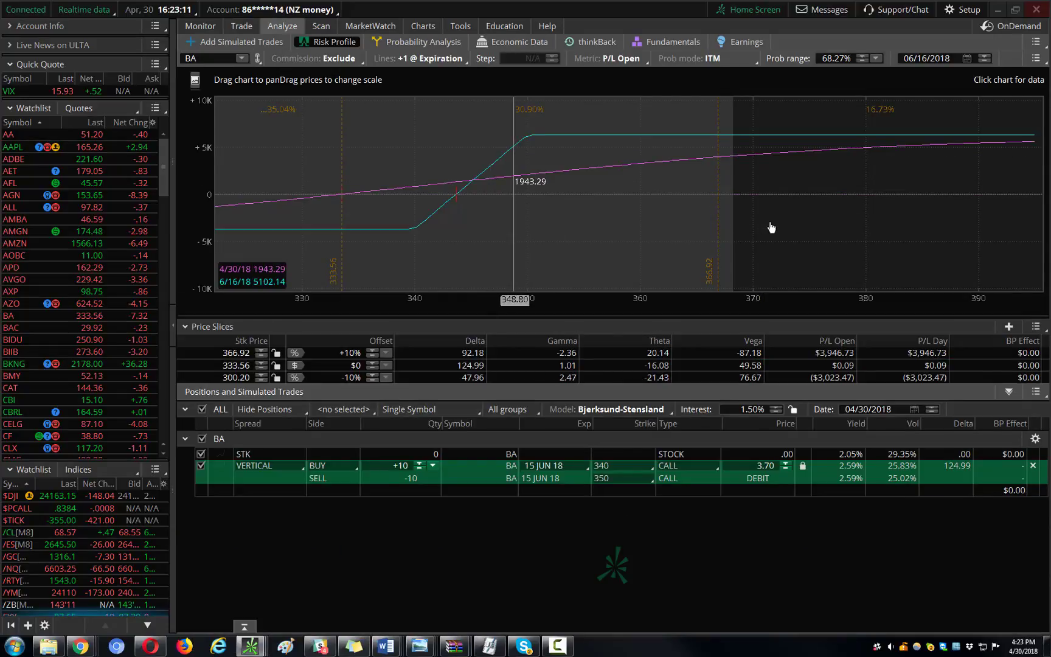
pyautogui.moveTo(614, 228); pyautogui.dragTo(760, 226)
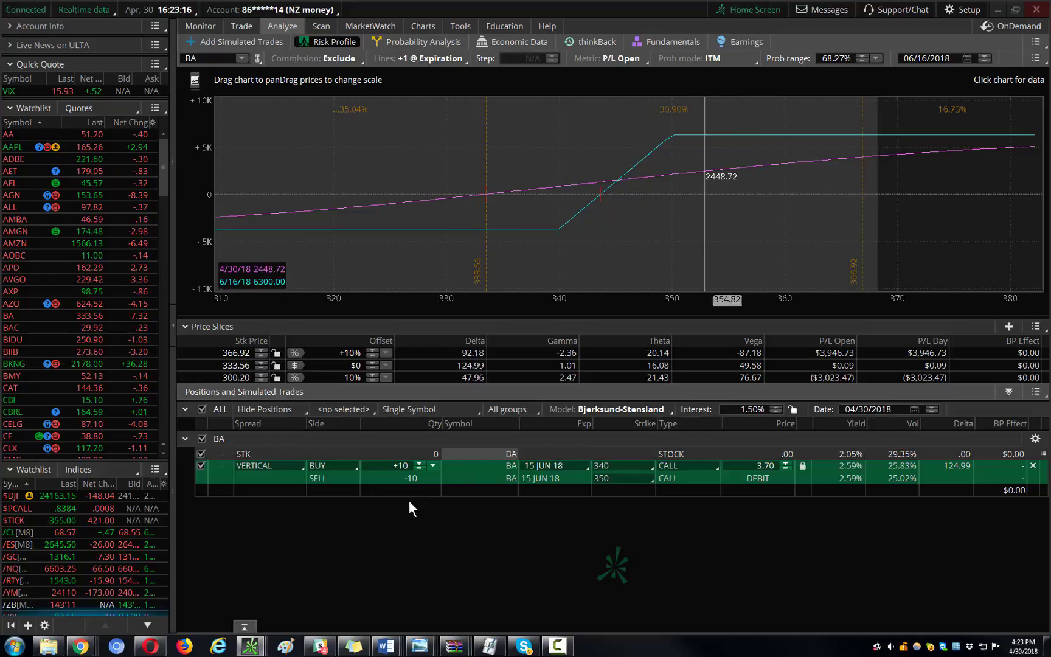
# Reduce the simulated vertical's quantity from 10 to 3 contracts.
pyautogui.click(418, 468)
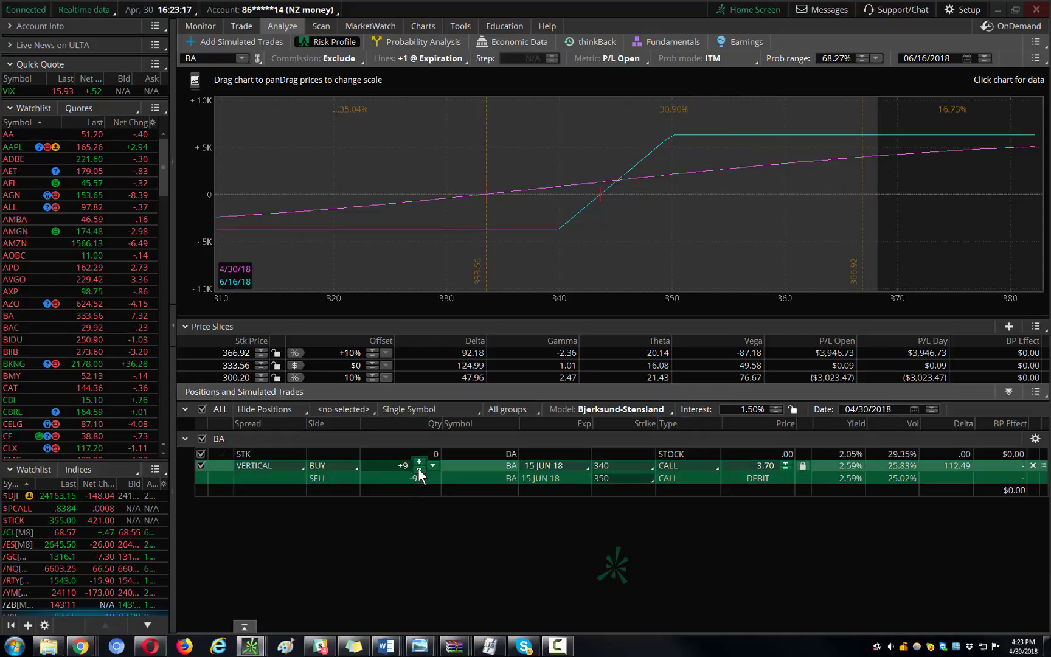
pyautogui.click(418, 468)
pyautogui.click(418, 468)
pyautogui.click(418, 469)
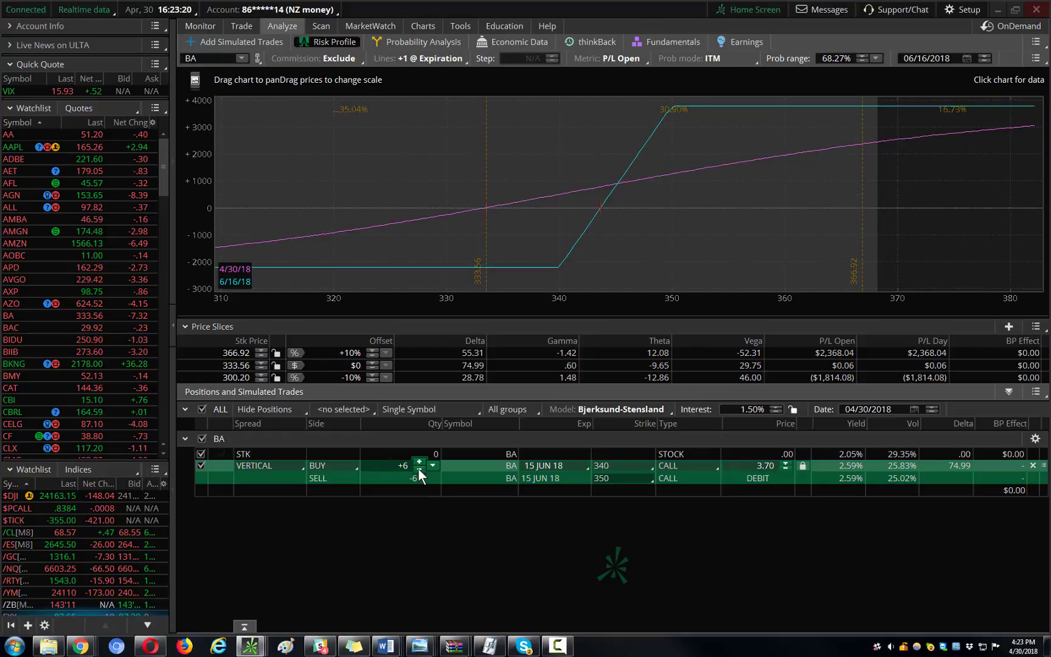
pyautogui.click(418, 468)
pyautogui.click(418, 468)
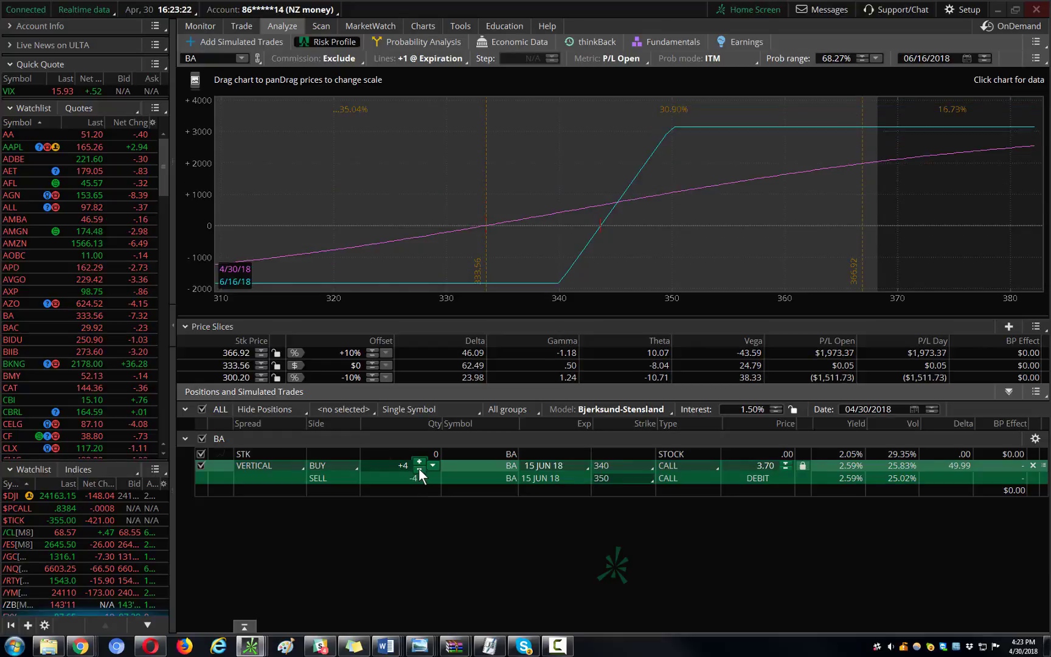
pyautogui.click(418, 468)
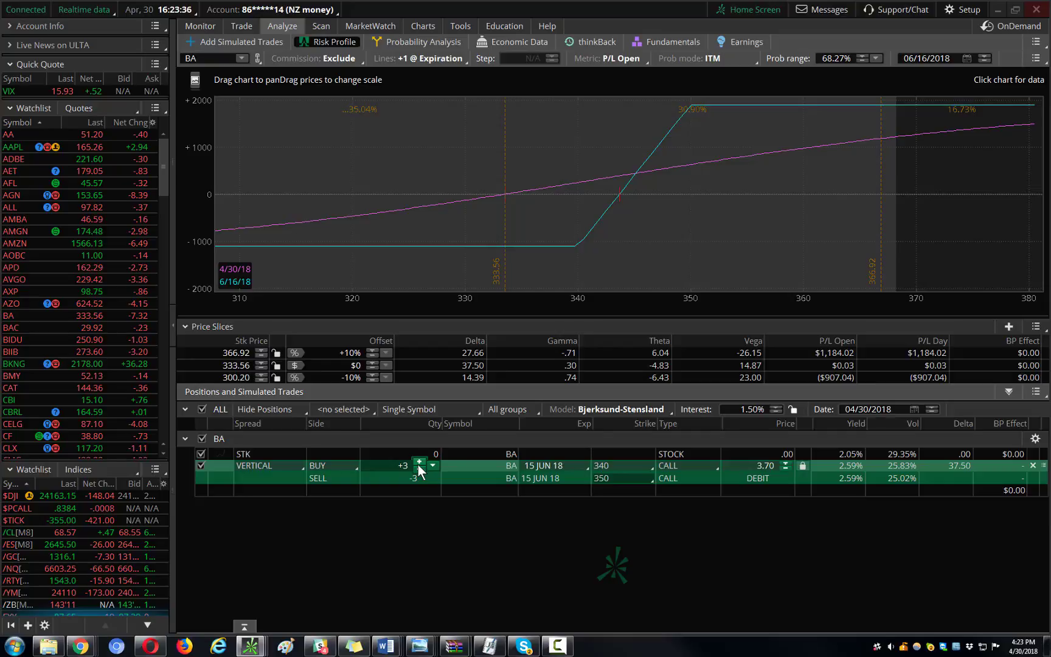
pyautogui.click(424, 27)
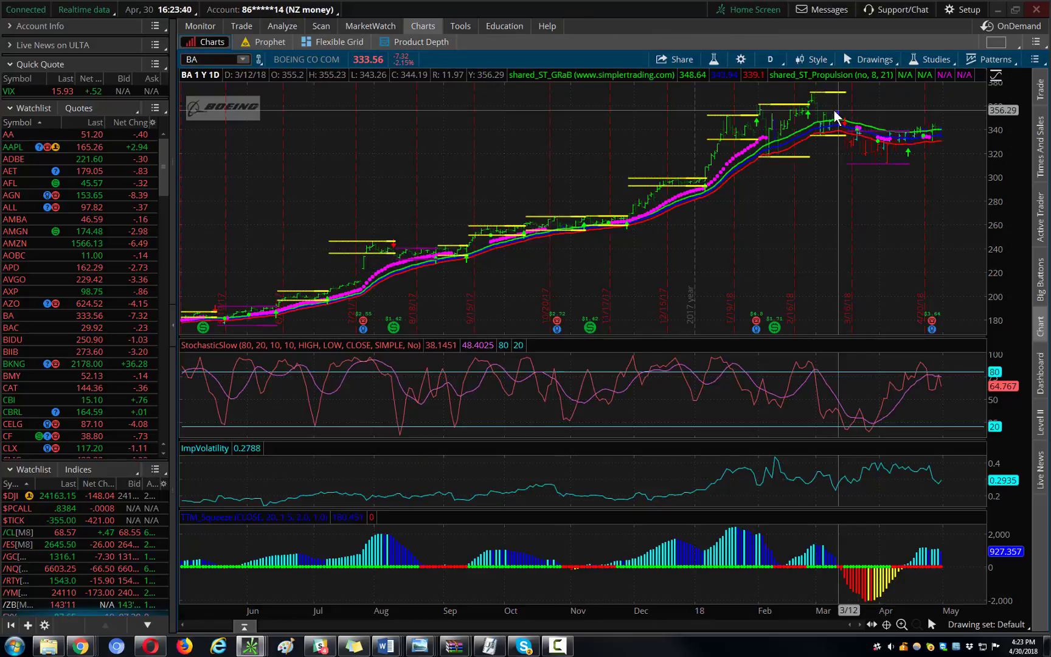
pyautogui.click(282, 26)
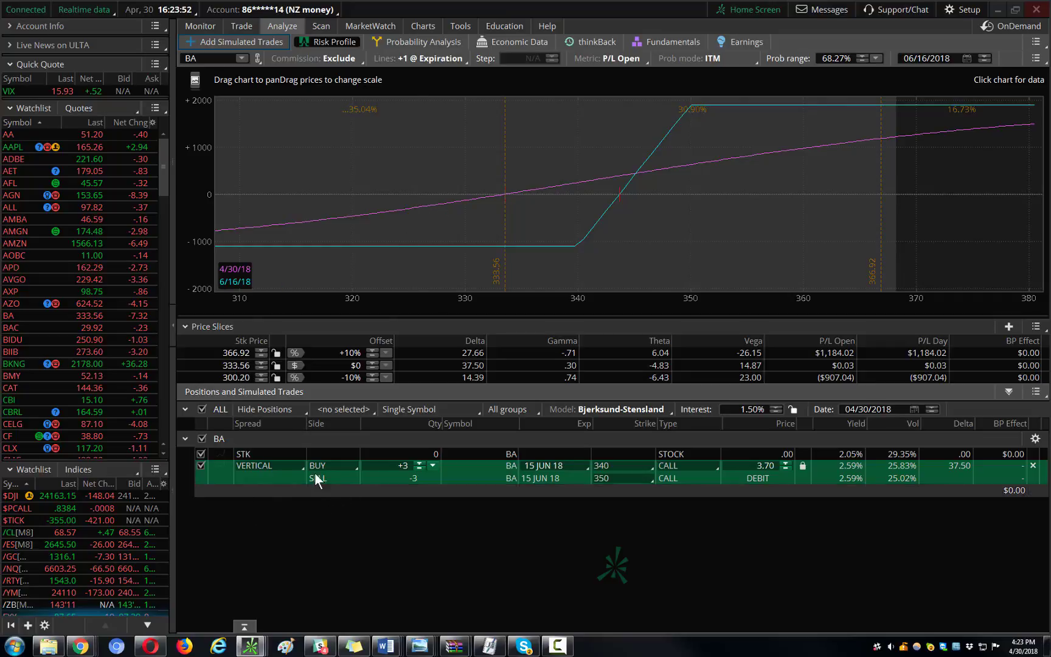
# Duplicate the 3-lot 340/350 vertical and lower the copy's debit from 3.70 to 2.50.
pyautogui.rightClick(218, 470)
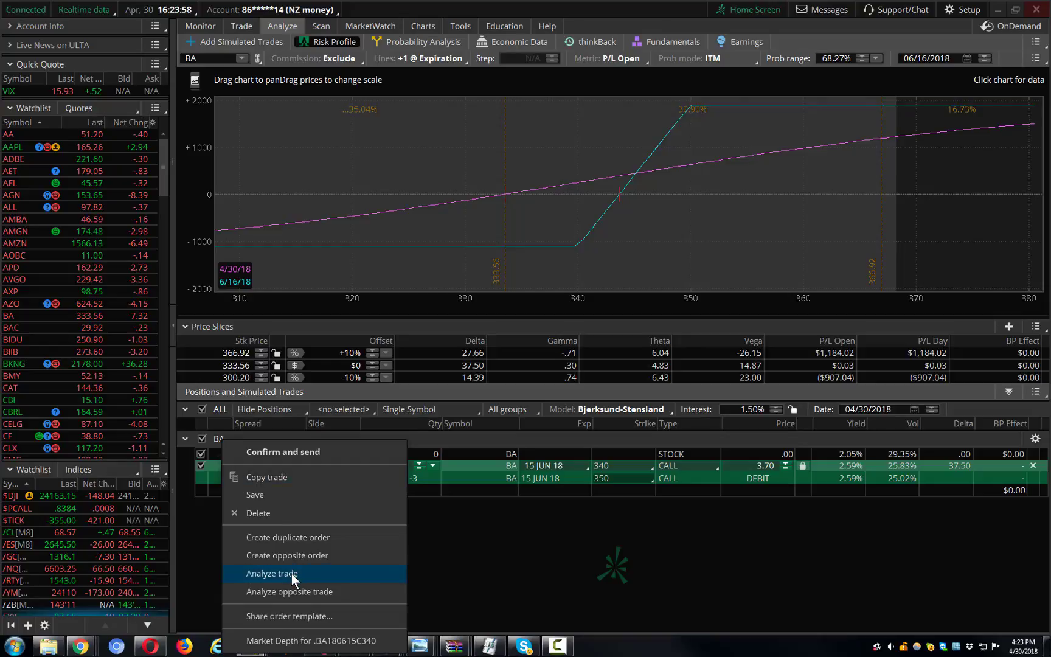
pyautogui.click(272, 573)
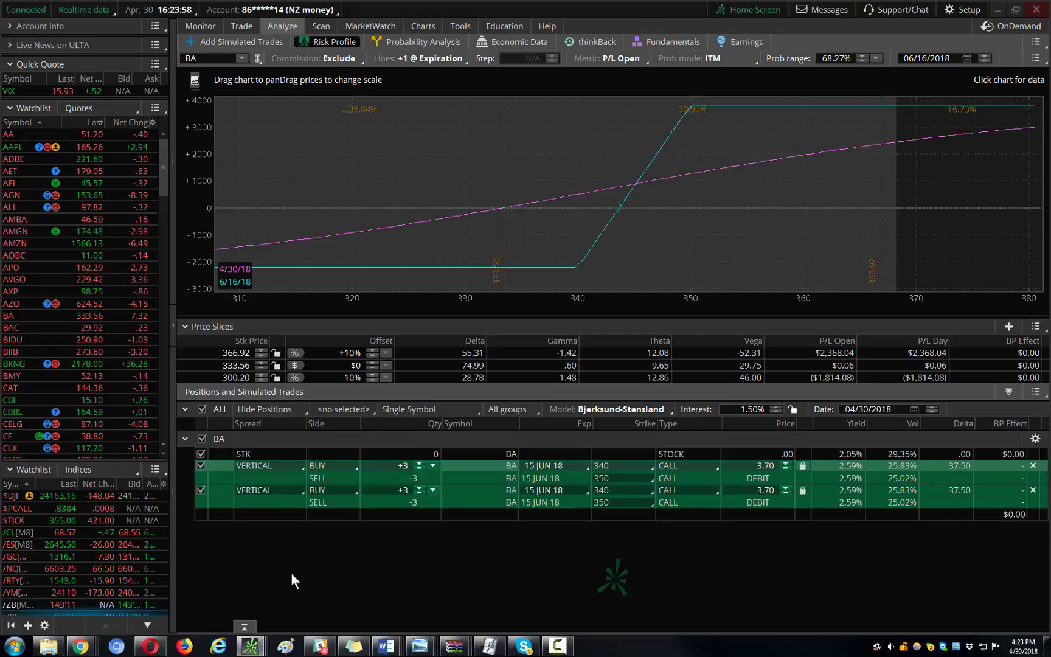
pyautogui.click(760, 490)
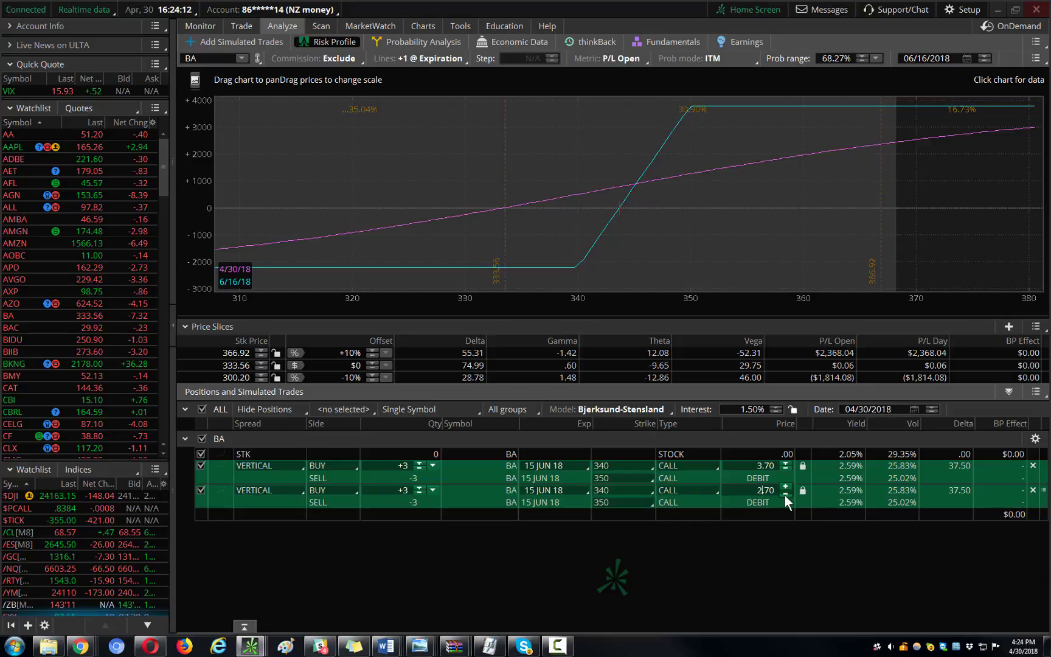
pyautogui.click(785, 494)
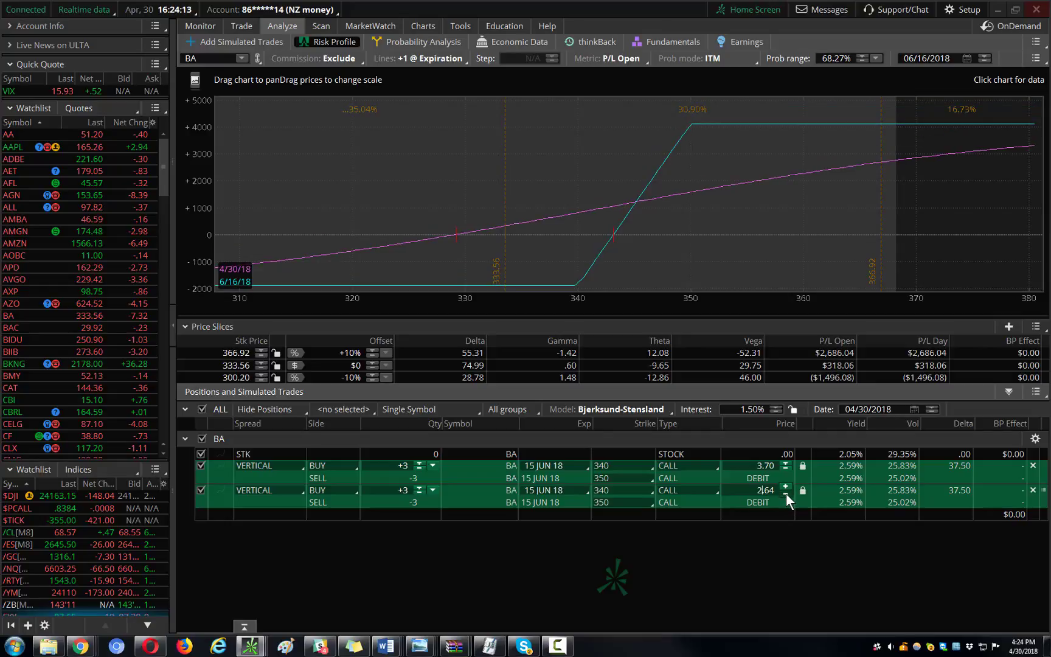
pyautogui.click(785, 494)
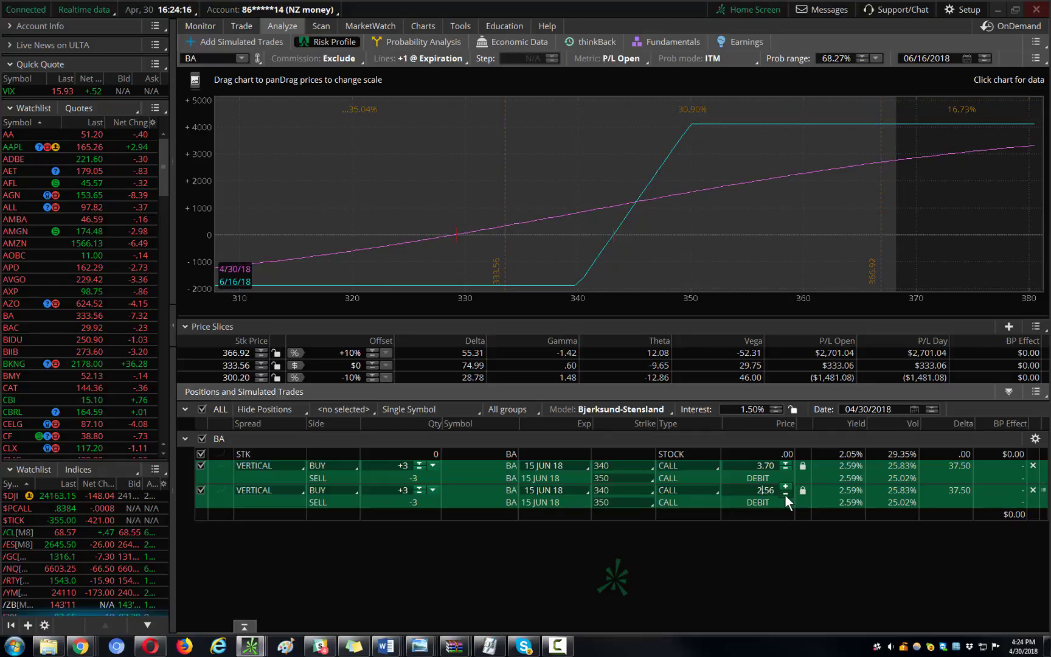
pyautogui.click(785, 495)
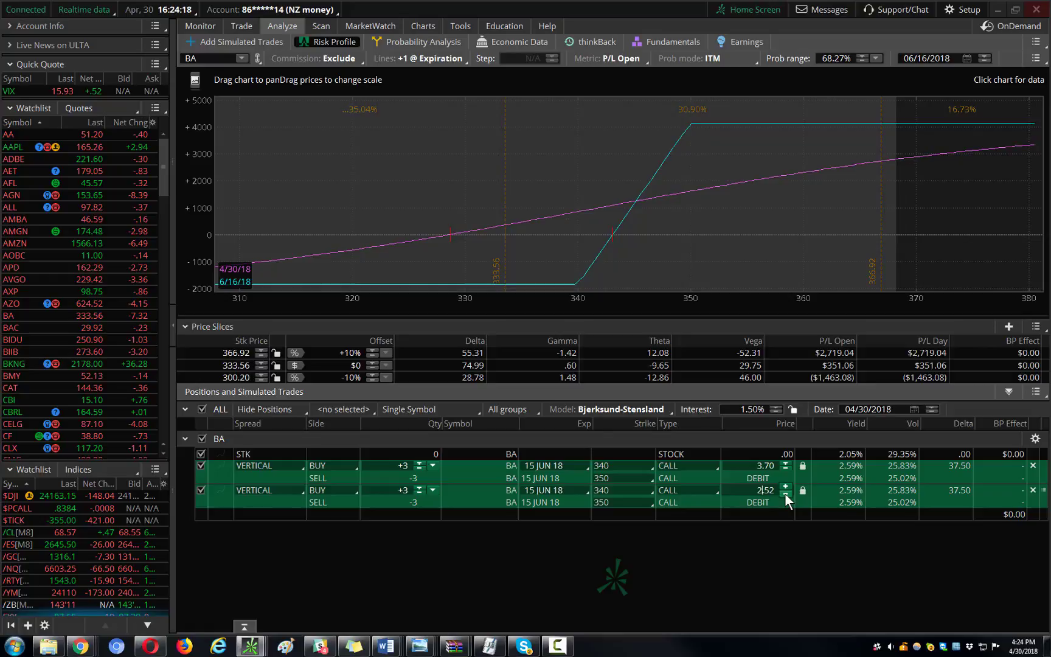
pyautogui.click(785, 494)
pyautogui.click(785, 494)
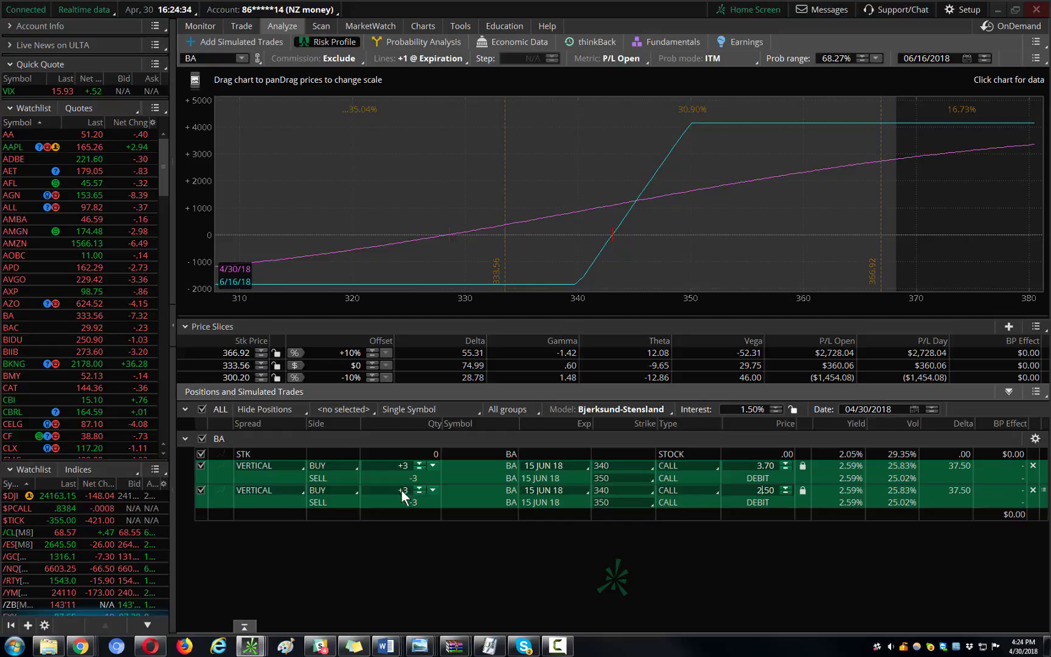
# Duplicate the second vertical as a third simulated trade and raise it to 4 contracts.
pyautogui.rightClick(216, 491)
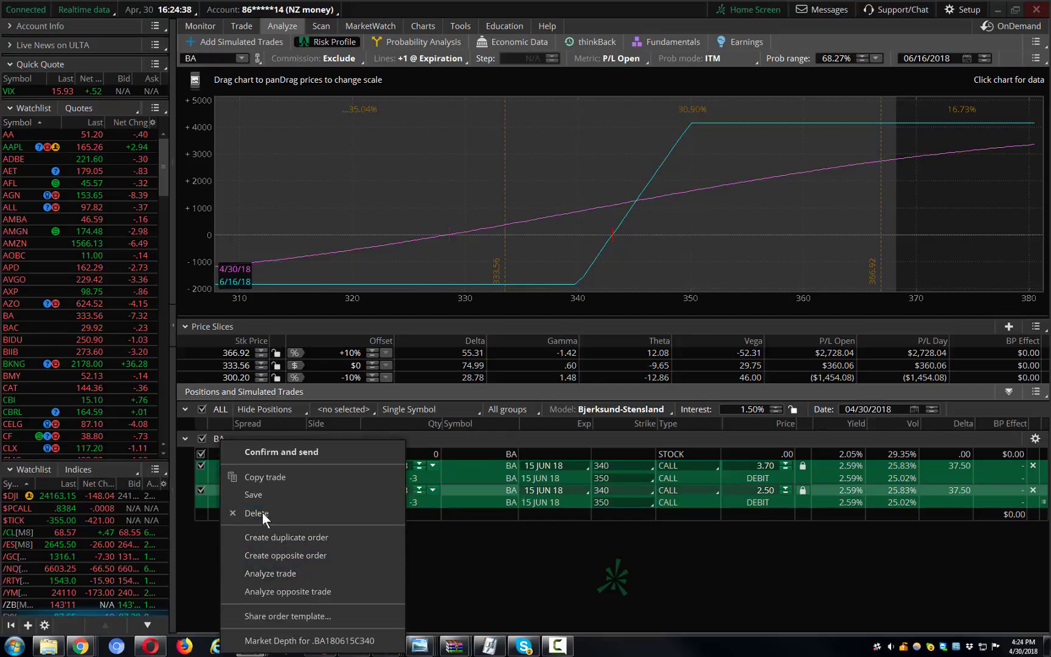
pyautogui.click(293, 572)
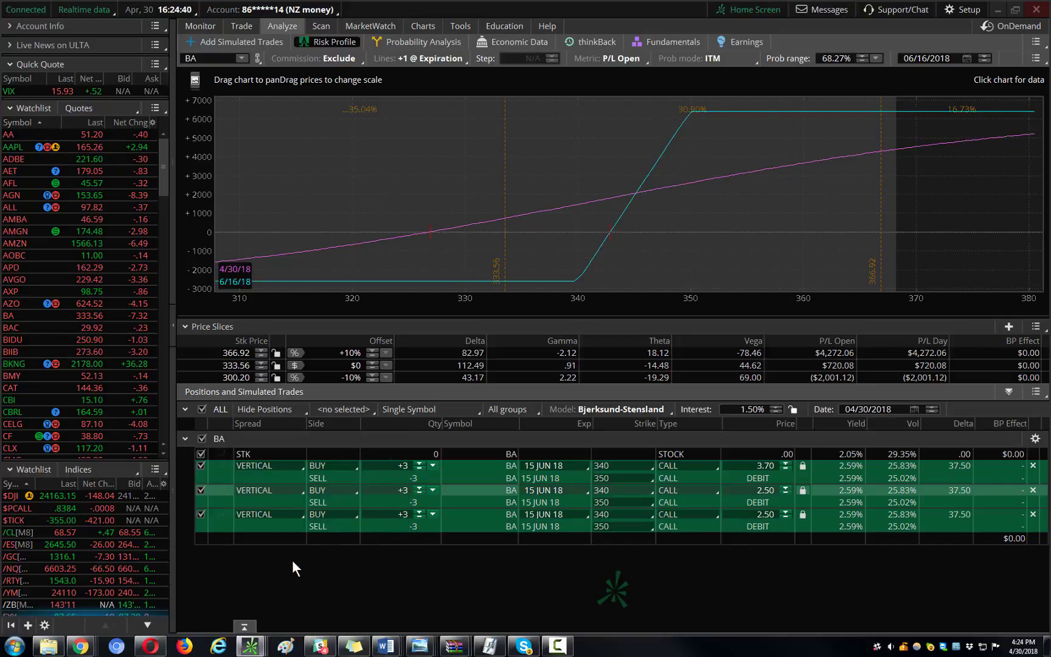
pyautogui.click(418, 509)
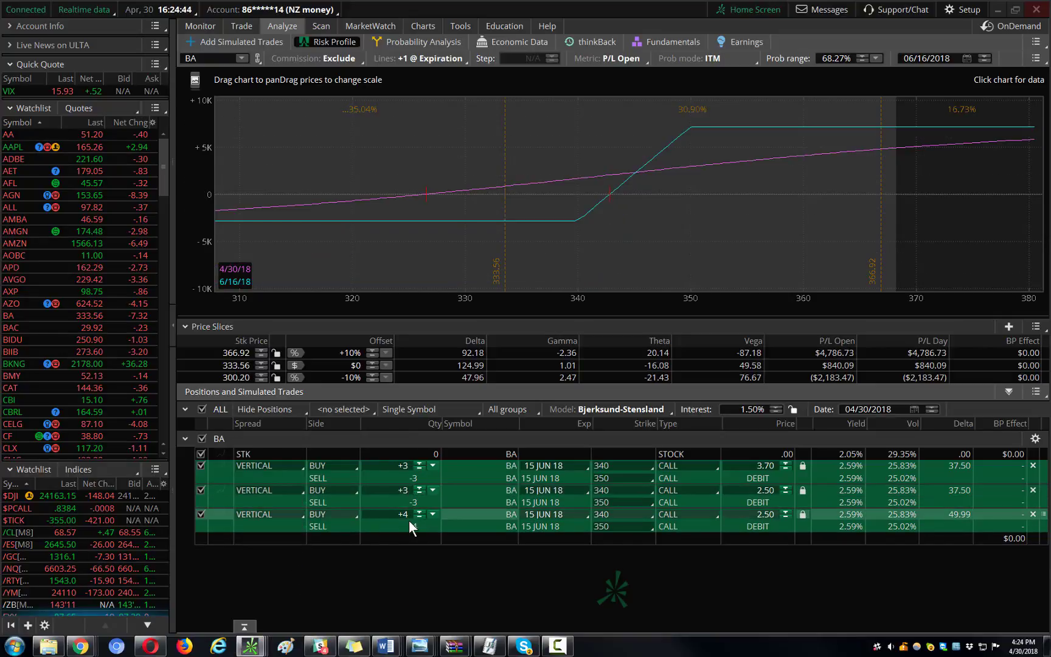
# Reprice the third vertical's debit to 1.00, stepping down through 1.09, 1.05 and 1.03.
pyautogui.click(759, 514)
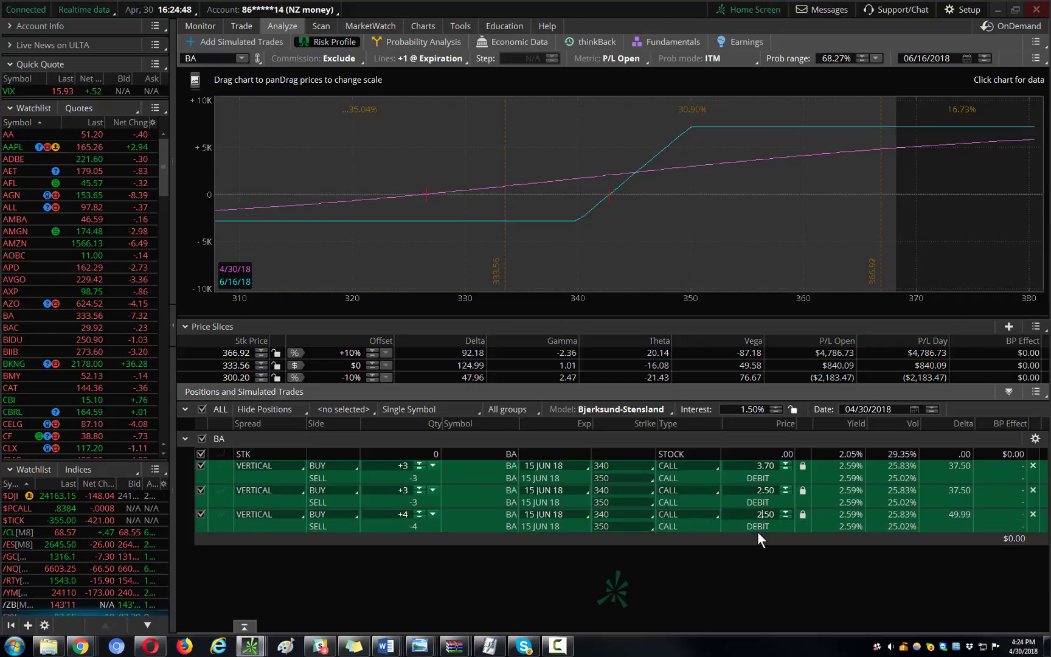
pyautogui.press('BackSpace')
pyautogui.write('1.49')
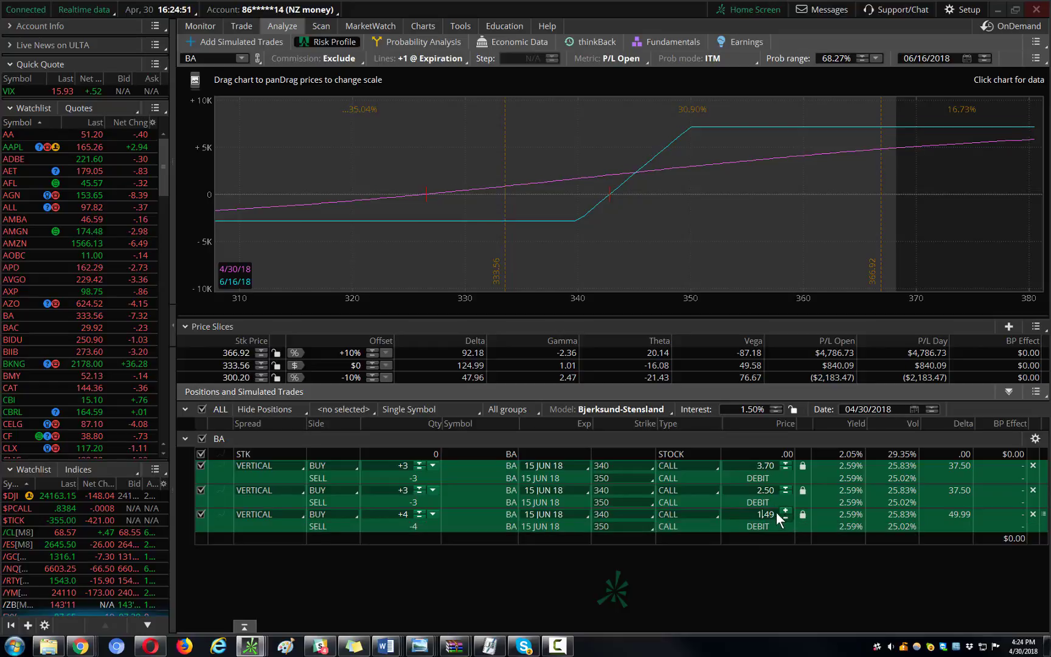
pyautogui.click(785, 517)
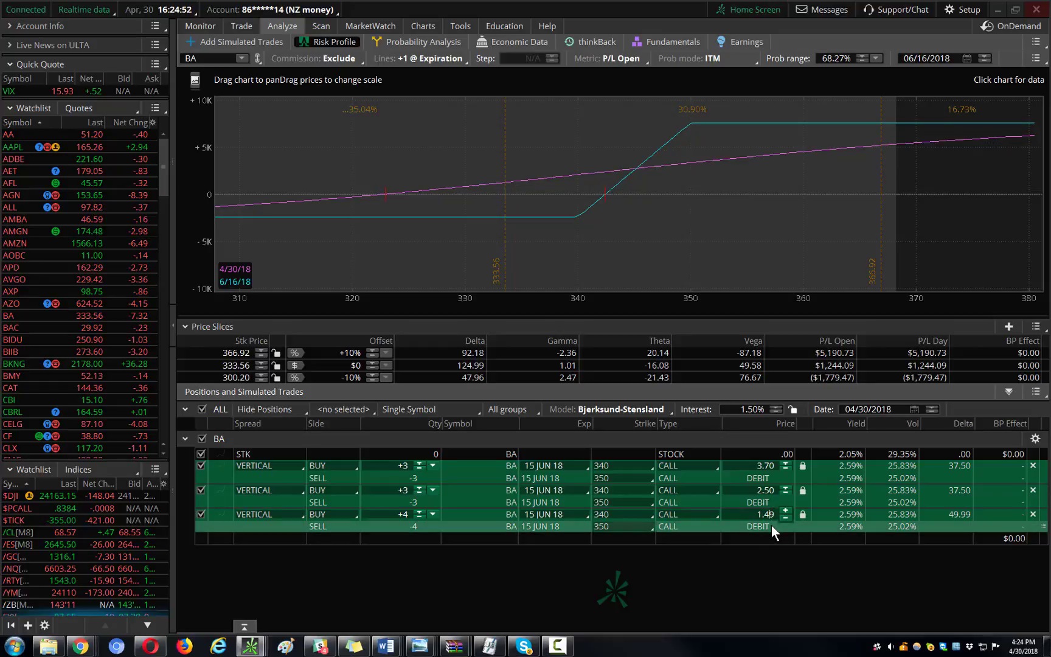
pyautogui.click(784, 516)
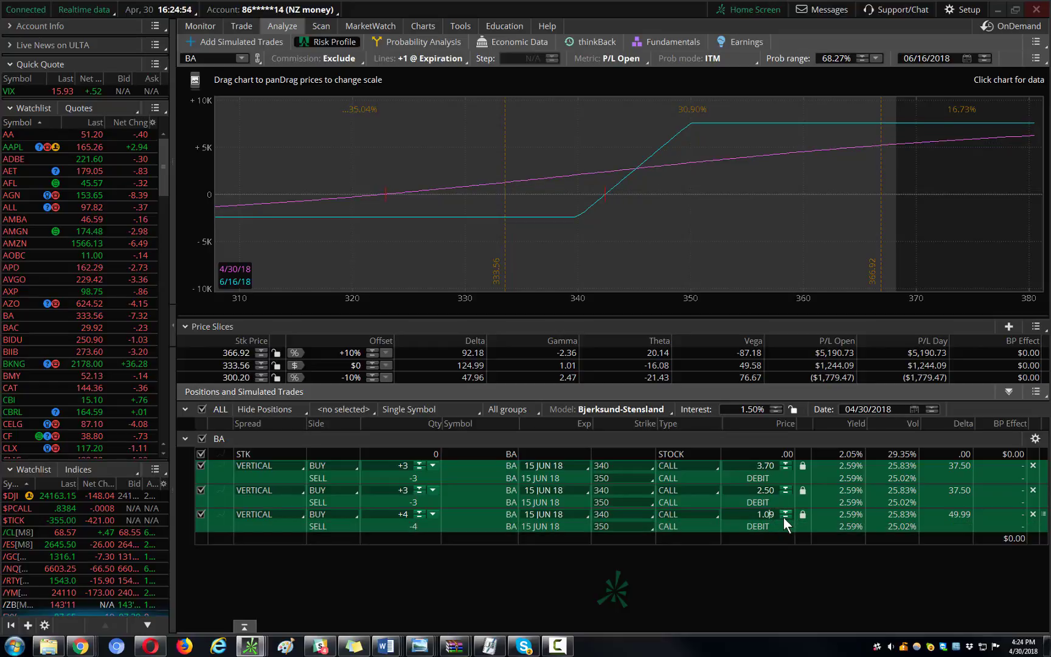
pyautogui.click(785, 516)
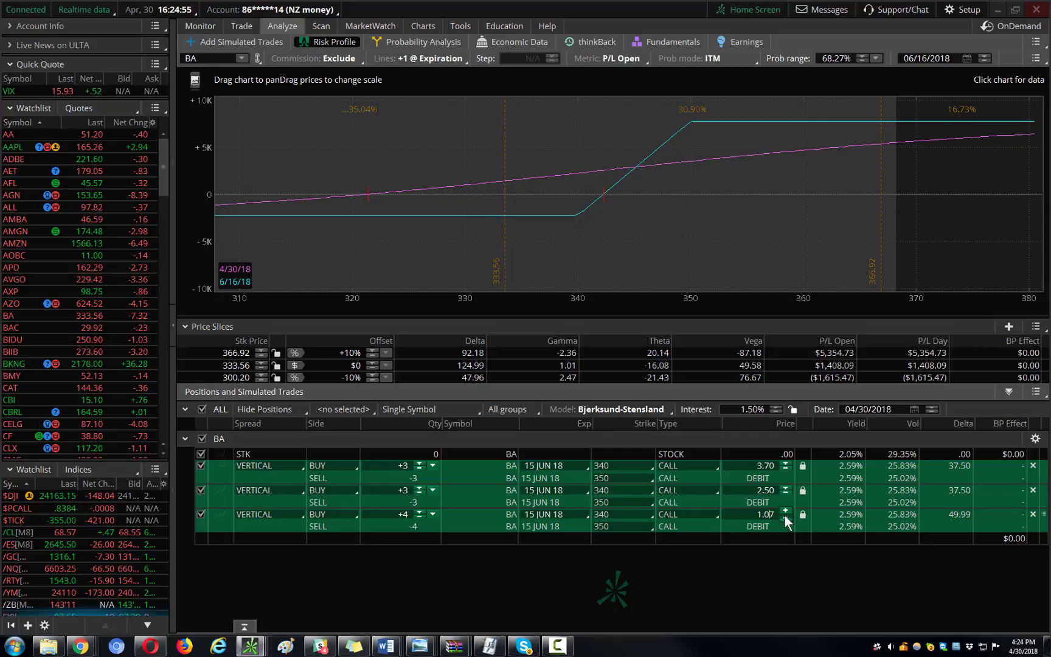
pyautogui.click(785, 516)
pyautogui.click(785, 517)
pyautogui.click(785, 516)
pyautogui.click(785, 516)
pyautogui.click(785, 517)
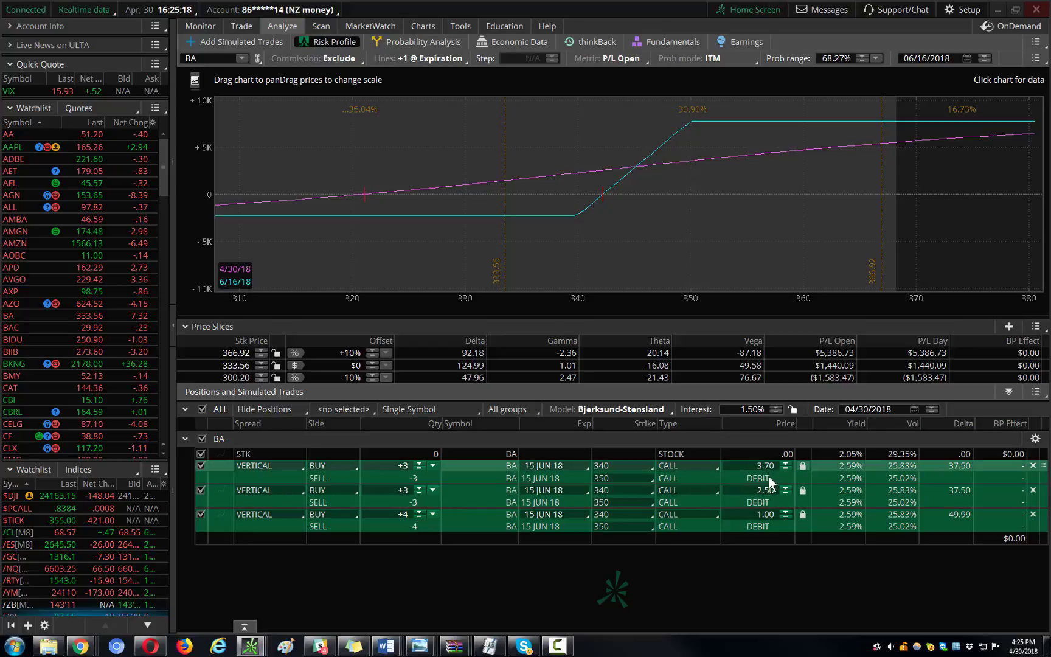
pyautogui.click(767, 518)
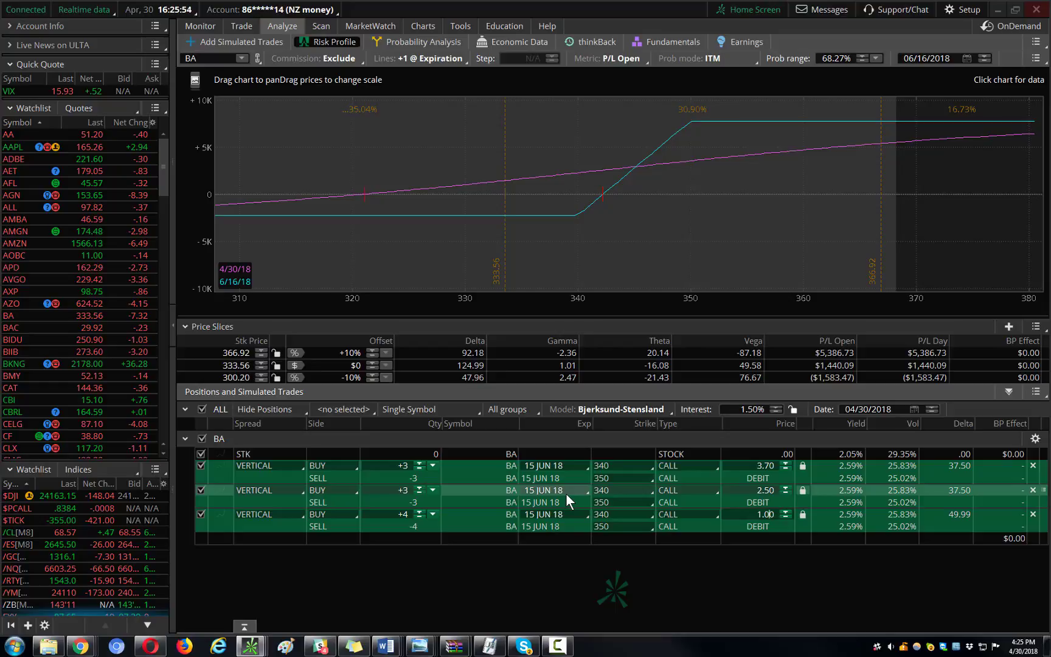
pyautogui.click(264, 410)
pyautogui.click(263, 430)
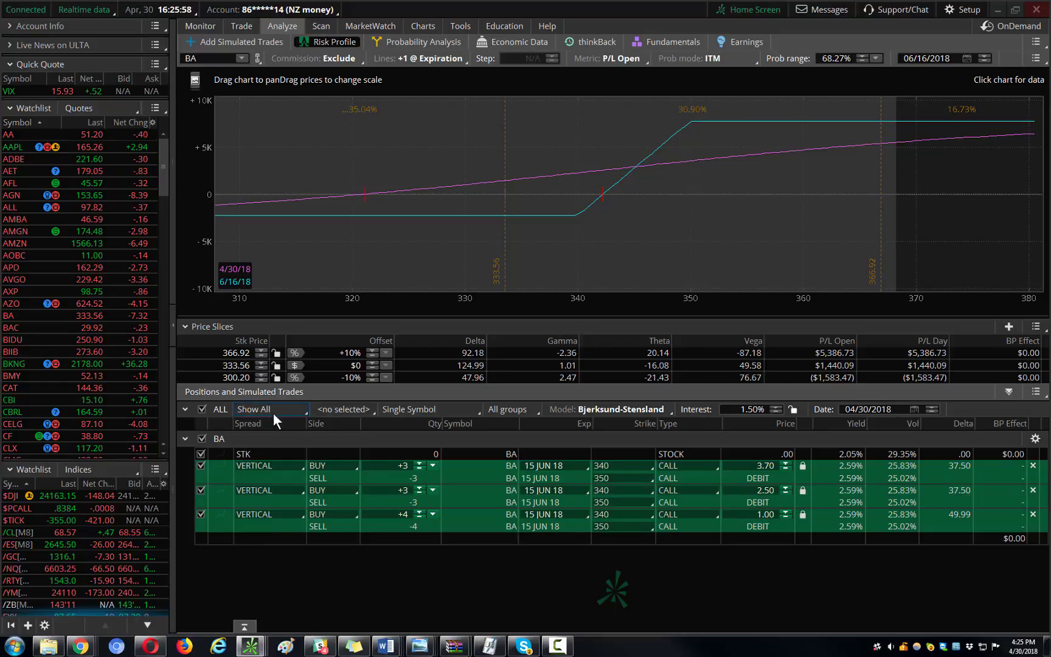
pyautogui.click(266, 407)
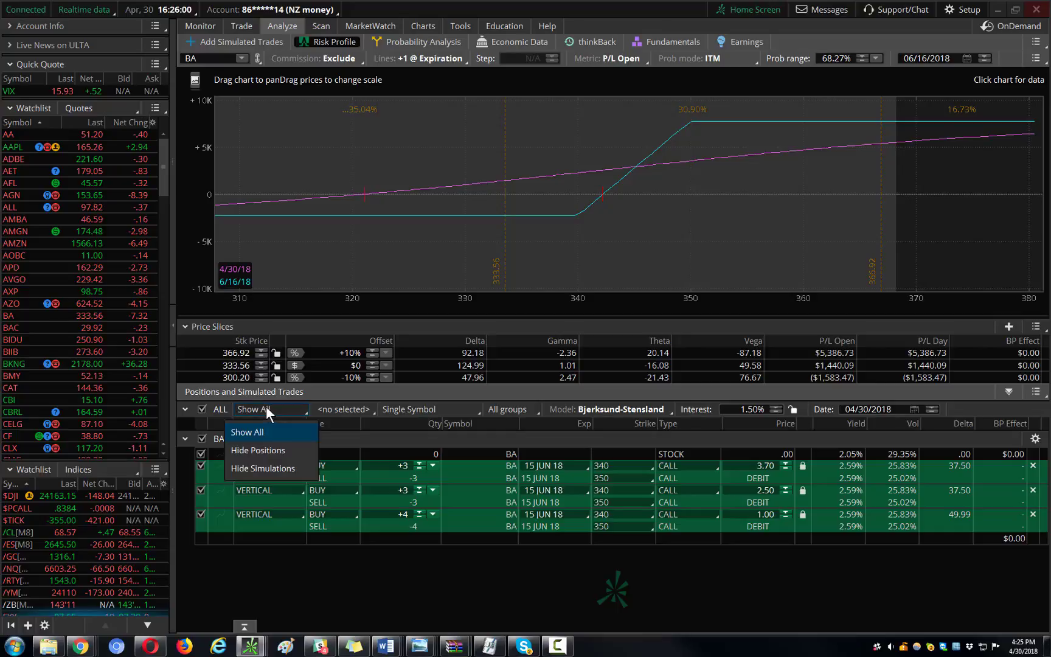
pyautogui.click(265, 445)
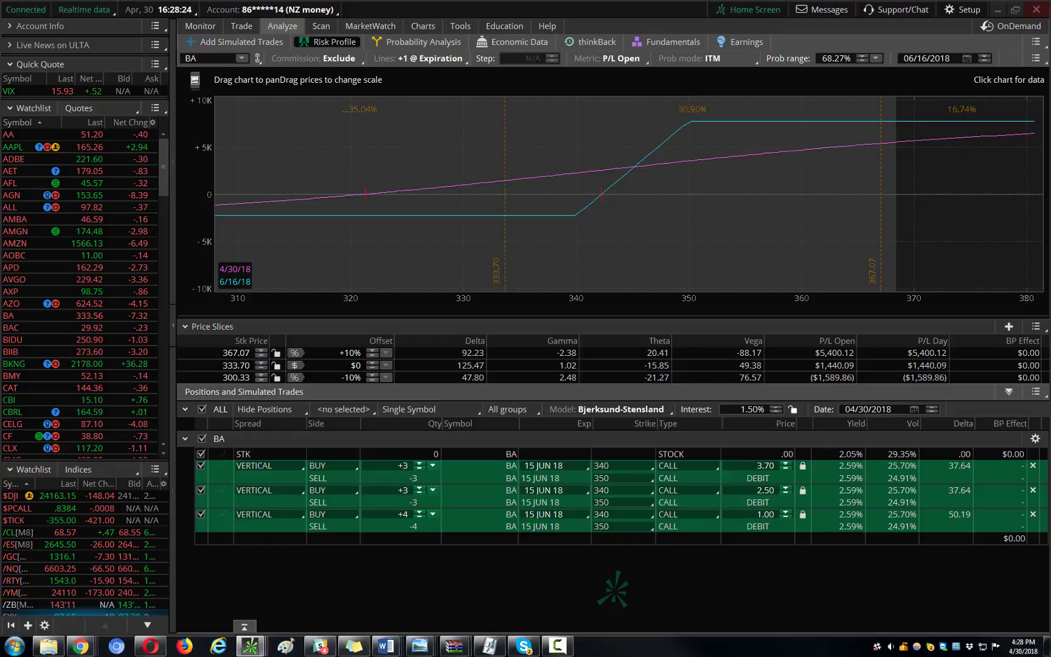
# Load the 10-lot 360/370/380 call butterfly at .70 and add it to the risk profile.
pyautogui.click(244, 627)
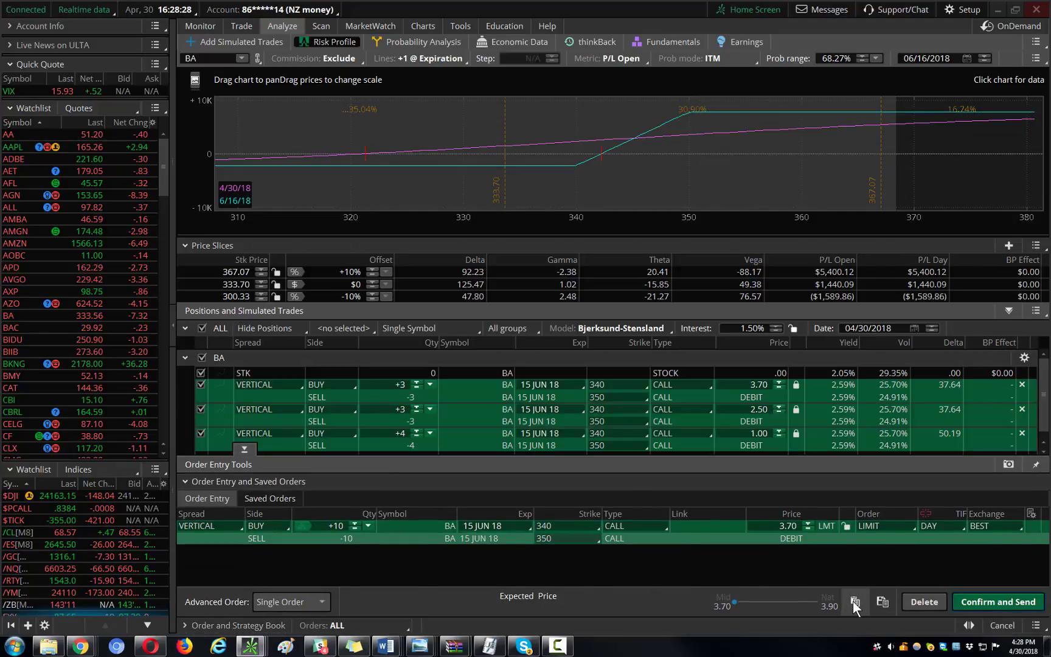
pyautogui.click(854, 601)
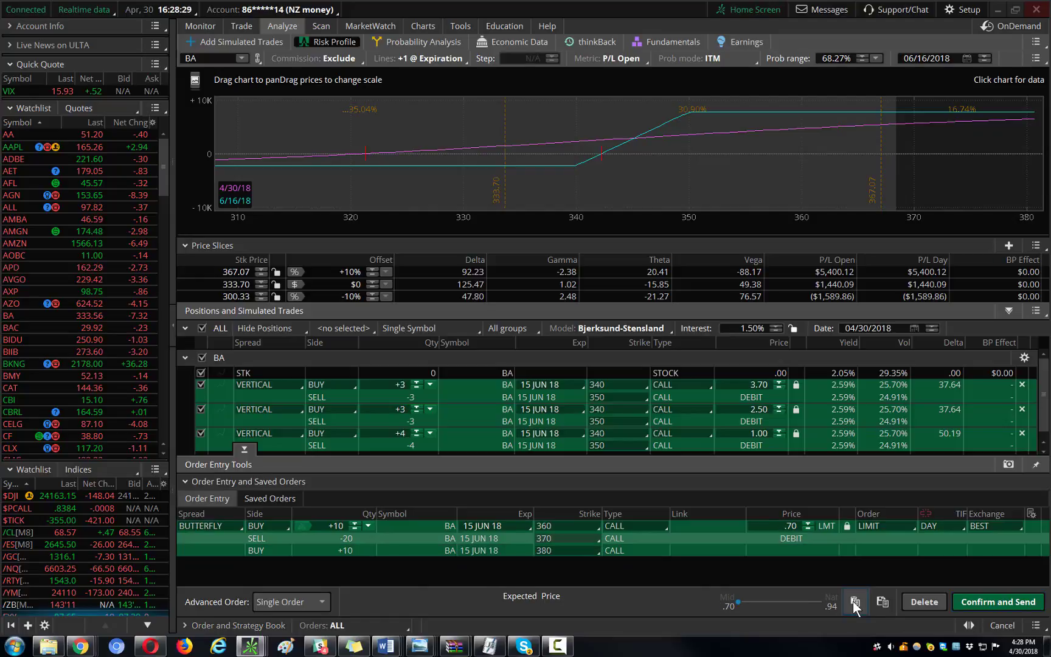
pyautogui.rightClick(193, 539)
pyautogui.click(274, 549)
pyautogui.click(244, 450)
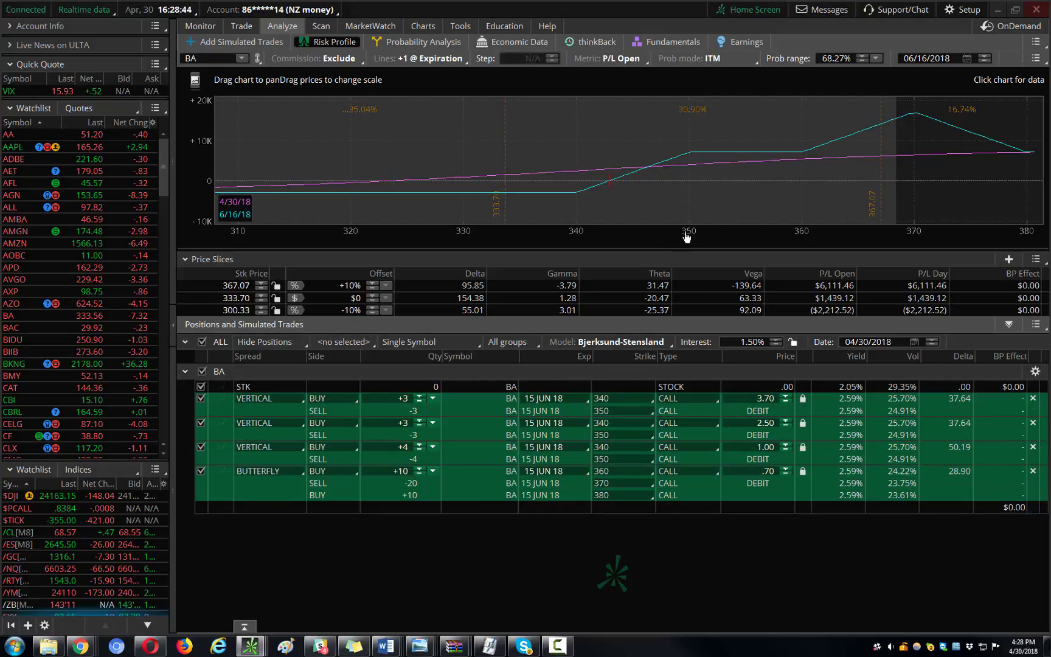
# Rescale the risk chart's price axis out to 400 and annotate the payoff below 360 and above 380.
pyautogui.moveTo(686, 236); pyautogui.dragTo(585, 228)
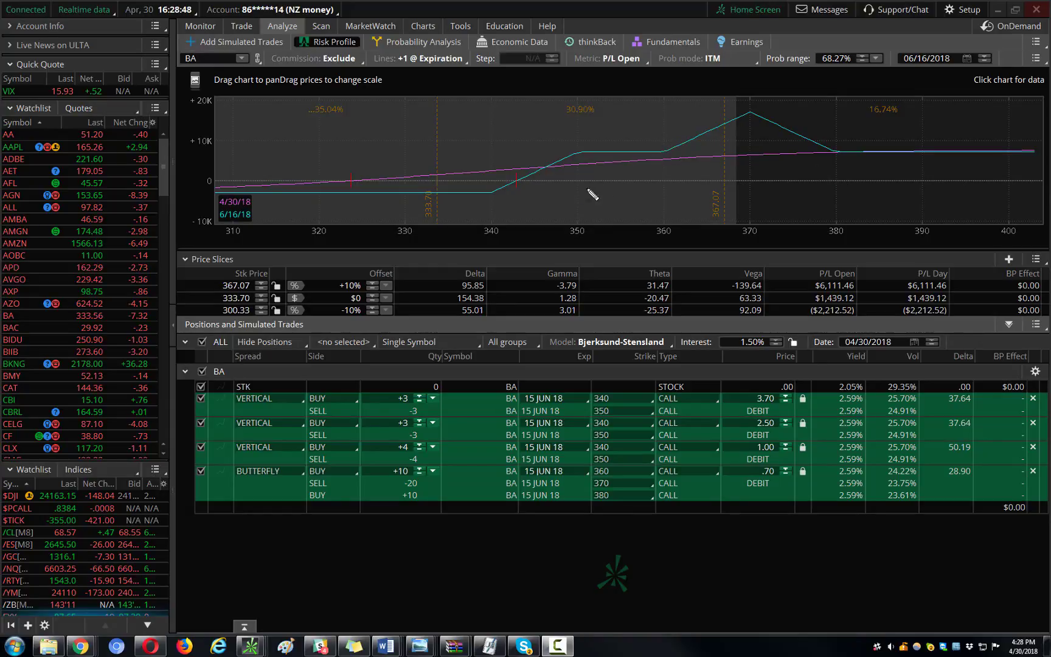
pyautogui.moveTo(669, 153); pyautogui.dragTo(517, 195)
pyautogui.moveTo(830, 152)
pyautogui.mouseDown()
pyautogui.moveTo(860, 179)
pyautogui.moveTo(991, 186)
pyautogui.mouseUp()
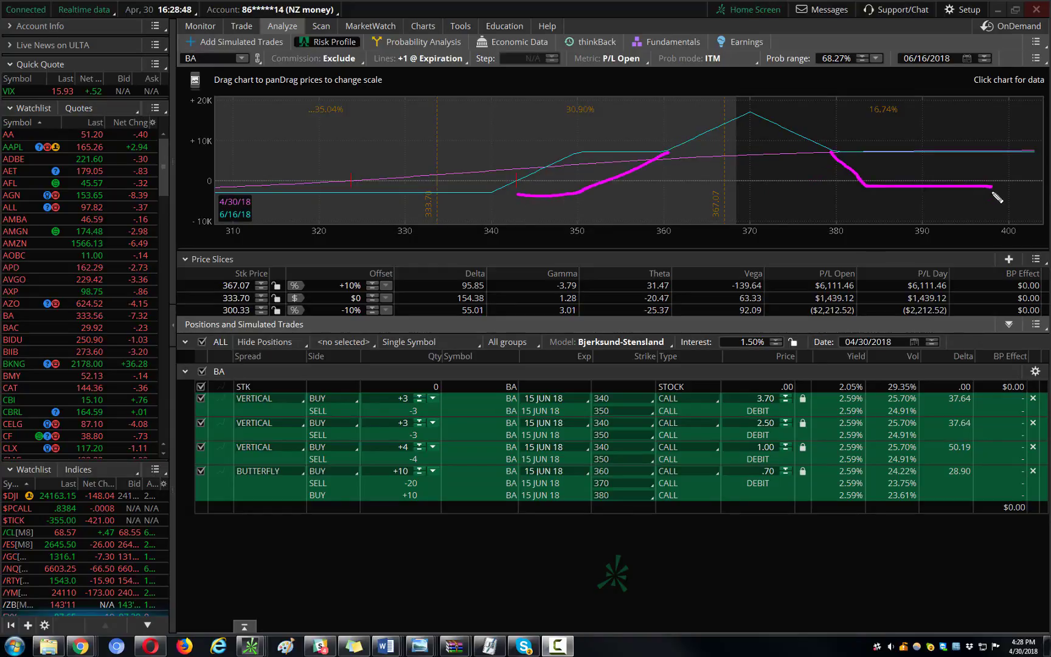
pyautogui.moveTo(599, 151); pyautogui.dragTo(814, 161)
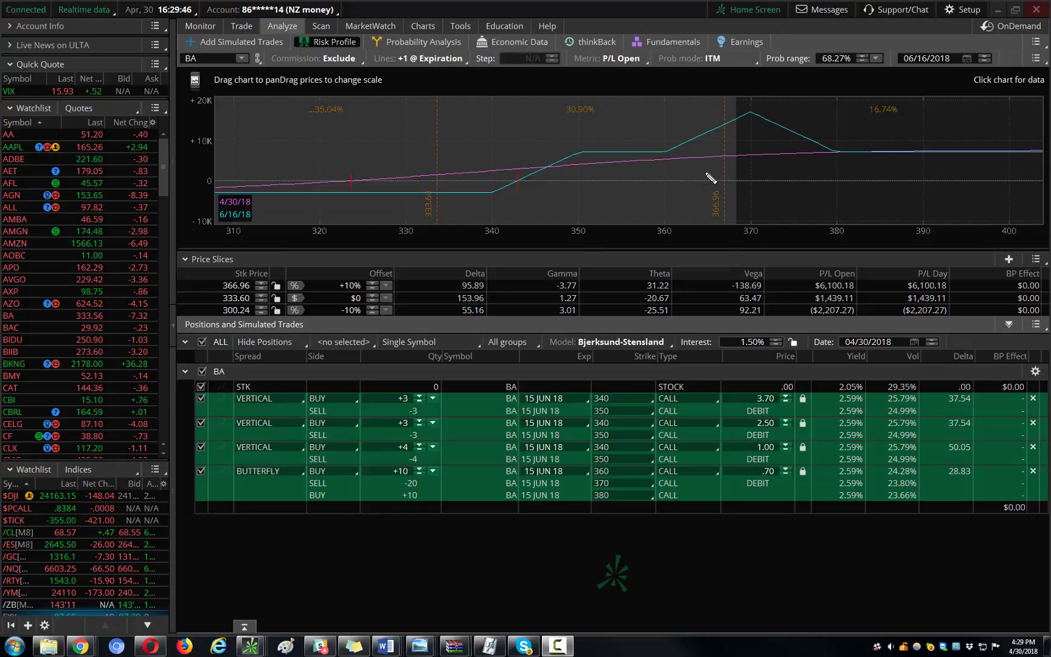
# Mark the 360 and 380 strikes and annotate the areas left of 360 and around 373–383.
pyautogui.click(669, 154)
pyautogui.moveTo(832, 141); pyautogui.dragTo(832, 162)
pyautogui.moveTo(607, 148); pyautogui.dragTo(660, 151)
pyautogui.moveTo(780, 143)
pyautogui.mouseDown()
pyautogui.moveTo(862, 131)
pyautogui.moveTo(936, 157)
pyautogui.moveTo(973, 155)
pyautogui.mouseUp()
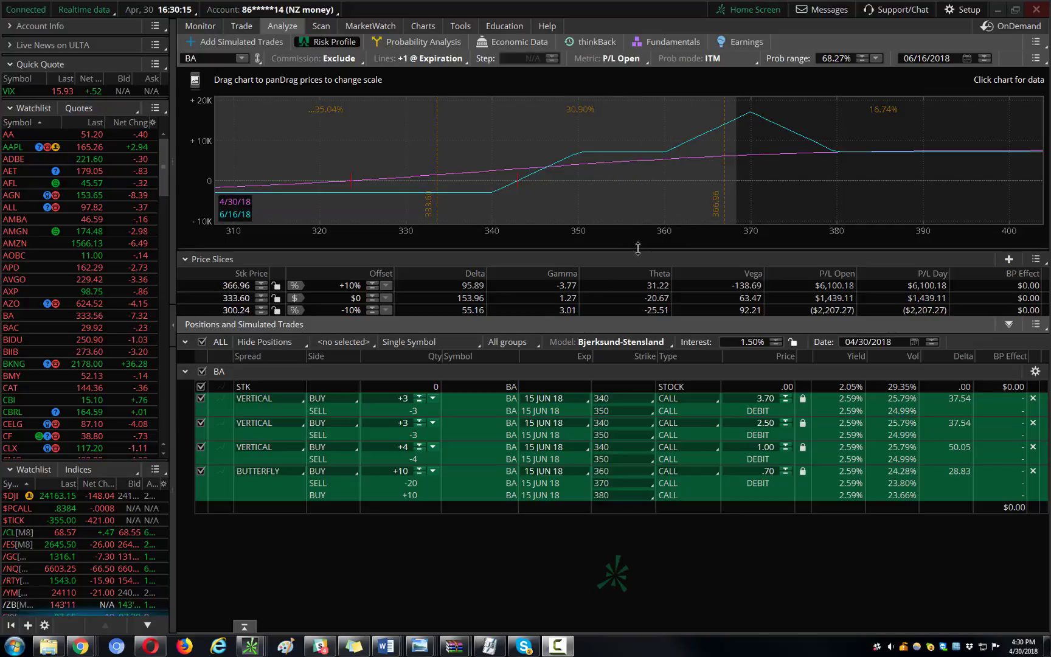
# Enlarge the risk chart, then trace and label the T+1 curve from about 320 to 355.
pyautogui.moveTo(637, 248); pyautogui.dragTo(640, 283)
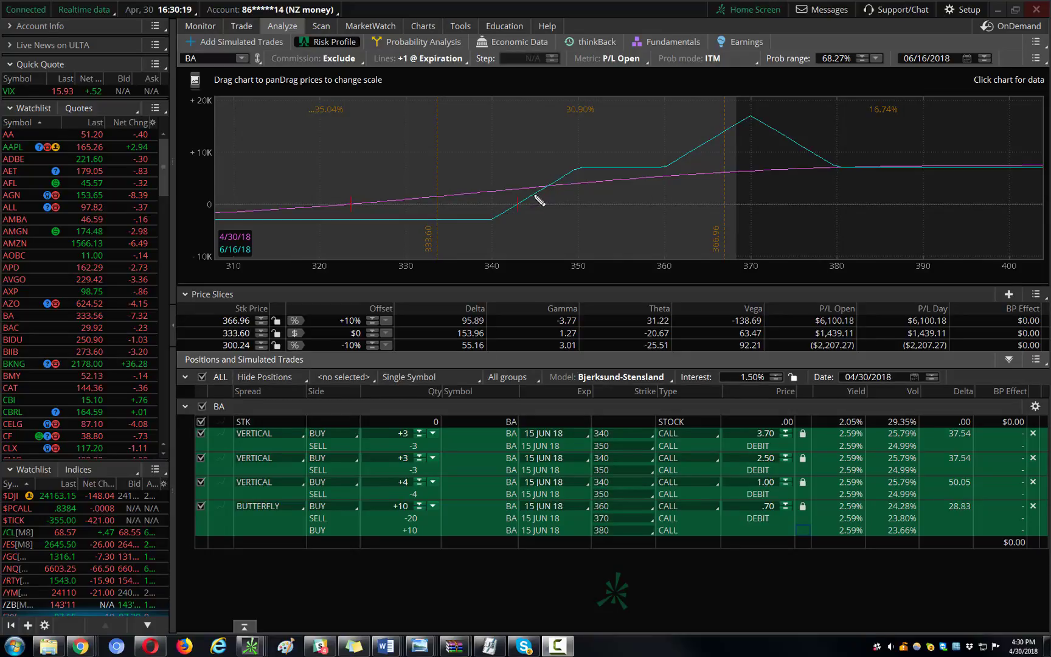
pyautogui.moveTo(535, 196)
pyautogui.mouseDown()
pyautogui.moveTo(582, 169)
pyautogui.moveTo(637, 171)
pyautogui.moveTo(575, 188)
pyautogui.moveTo(400, 195)
pyautogui.mouseUp()
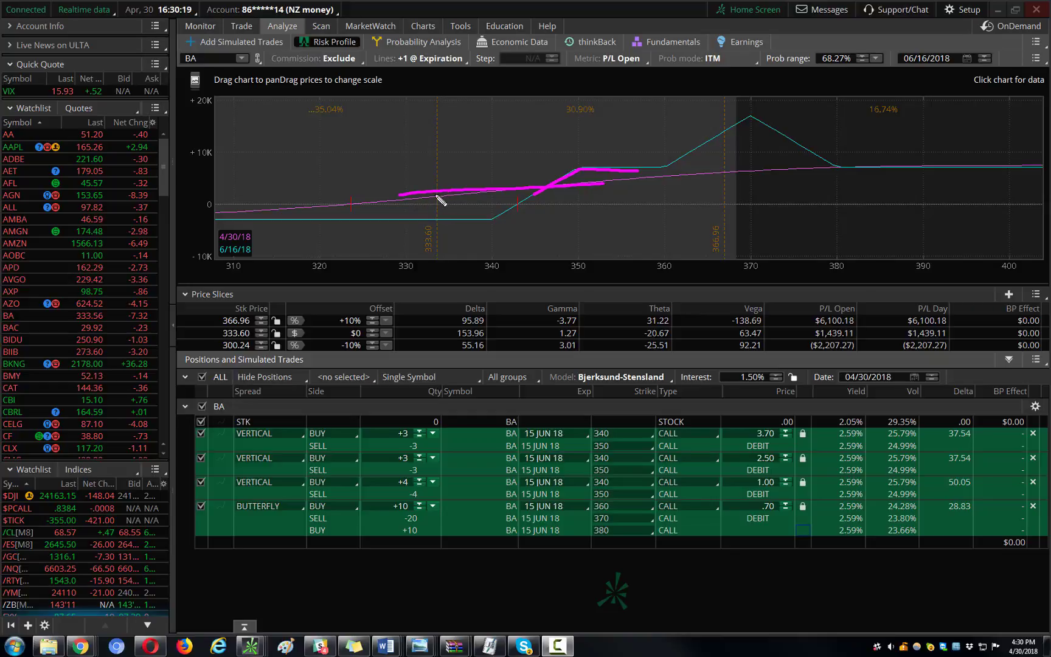
pyautogui.moveTo(338, 205); pyautogui.dragTo(540, 189)
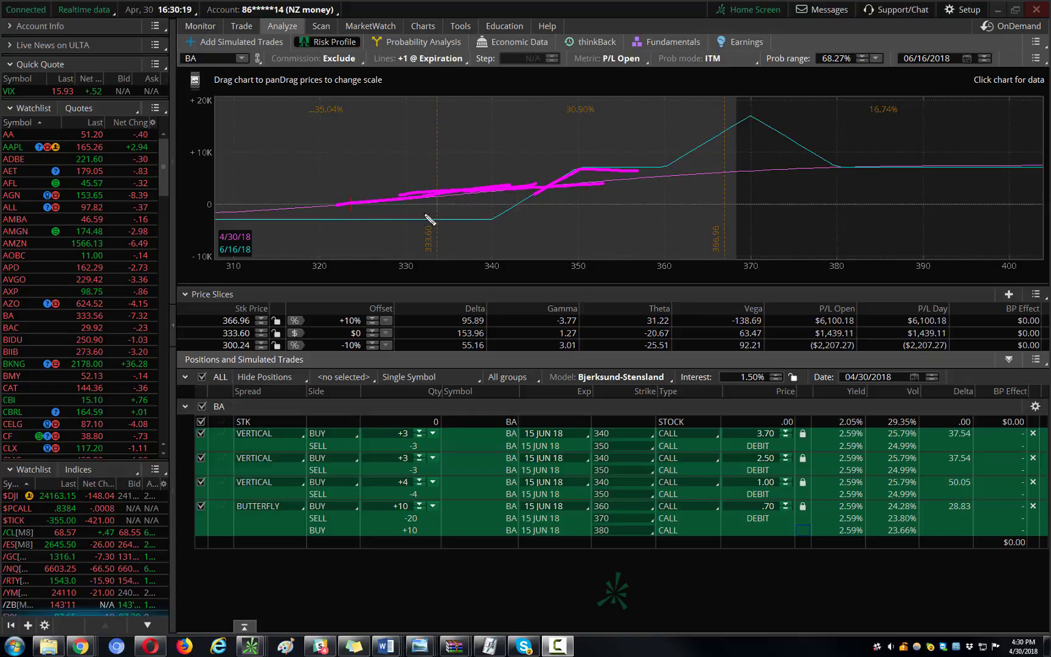
pyautogui.moveTo(290, 190)
pyautogui.mouseDown()
pyautogui.moveTo(291, 201)
pyautogui.moveTo(298, 186)
pyautogui.moveTo(304, 201)
pyautogui.moveTo(316, 193)
pyautogui.mouseUp()
# Clear the hand-drawn annotations and pin, then release, a data readout near 350.
pyautogui.press('Escape')
pyautogui.click(585, 211)
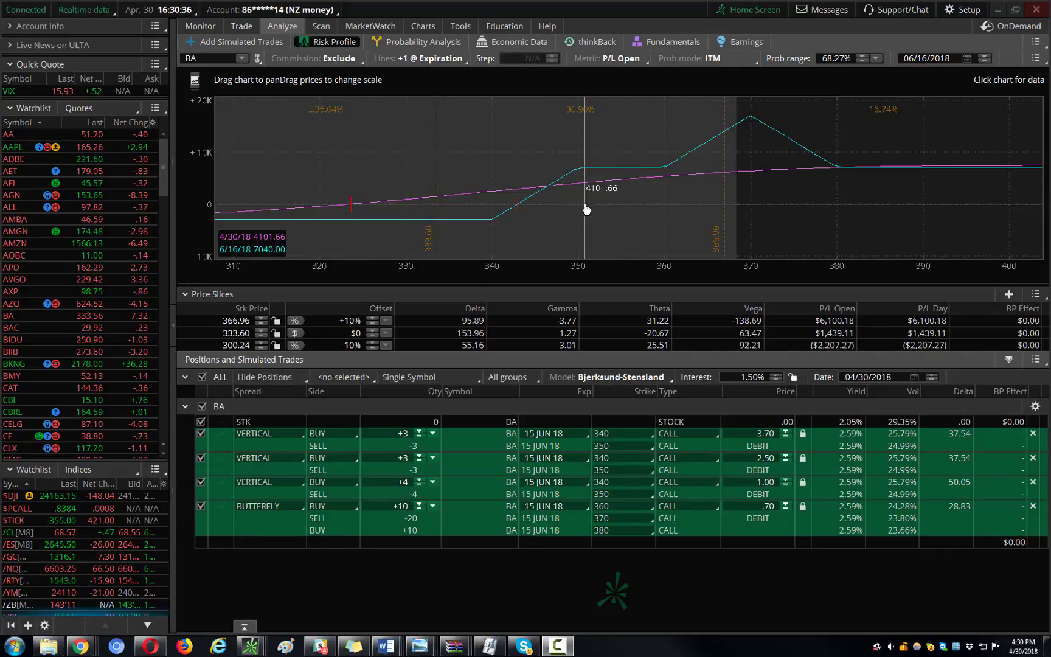
pyautogui.click(446, 177)
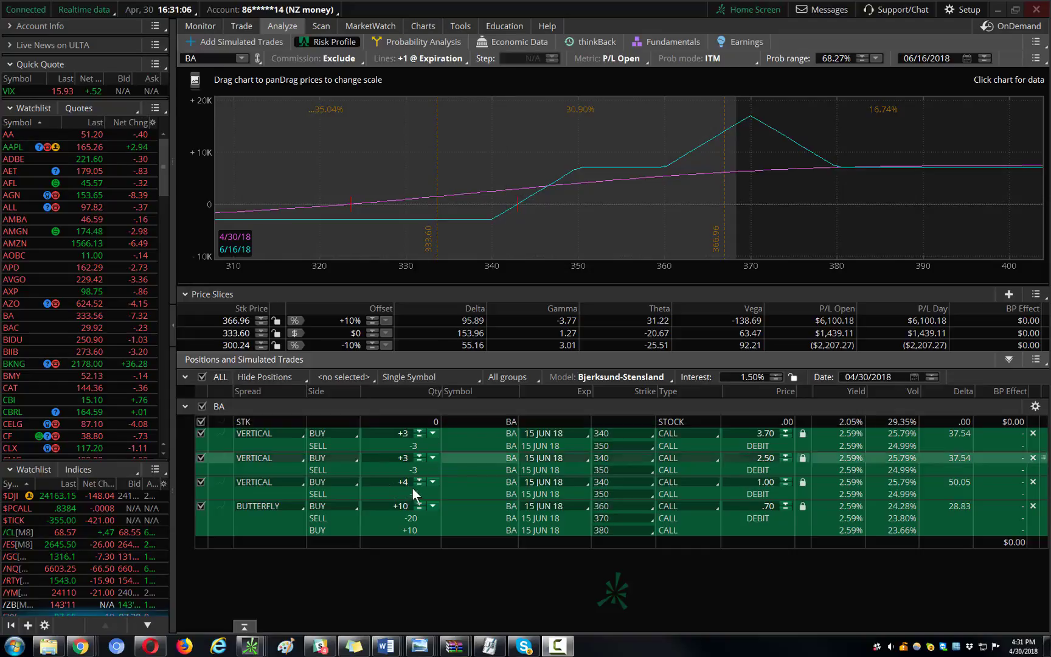
# Add the opposite of the first 340/350 vertical as a 4-lot short trade and edit its 6.75 price.
pyautogui.rightClick(223, 436)
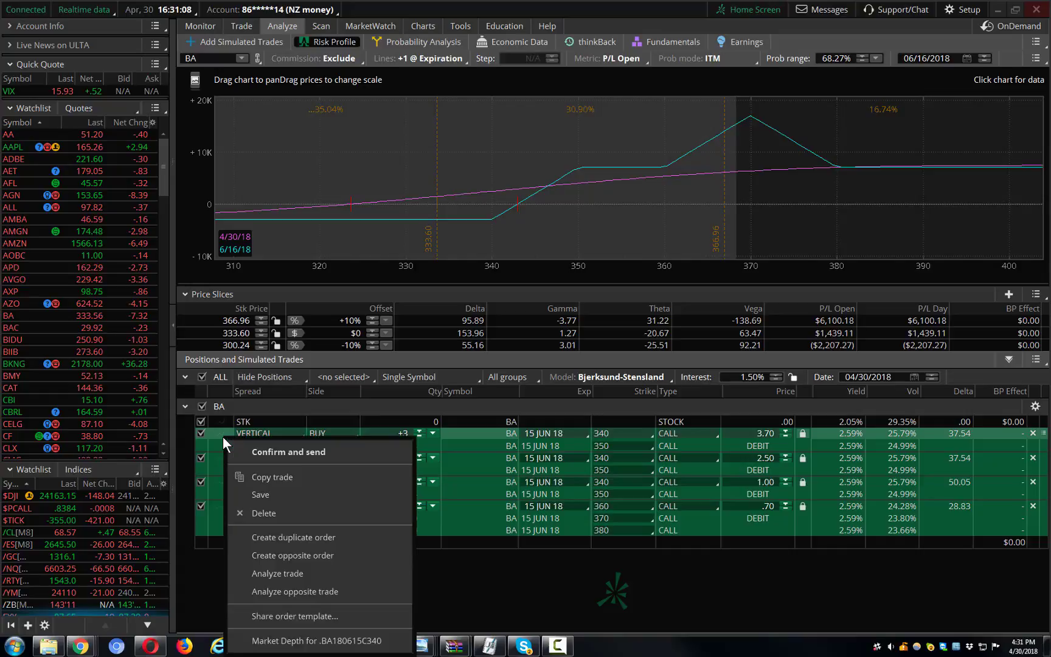
pyautogui.click(323, 591)
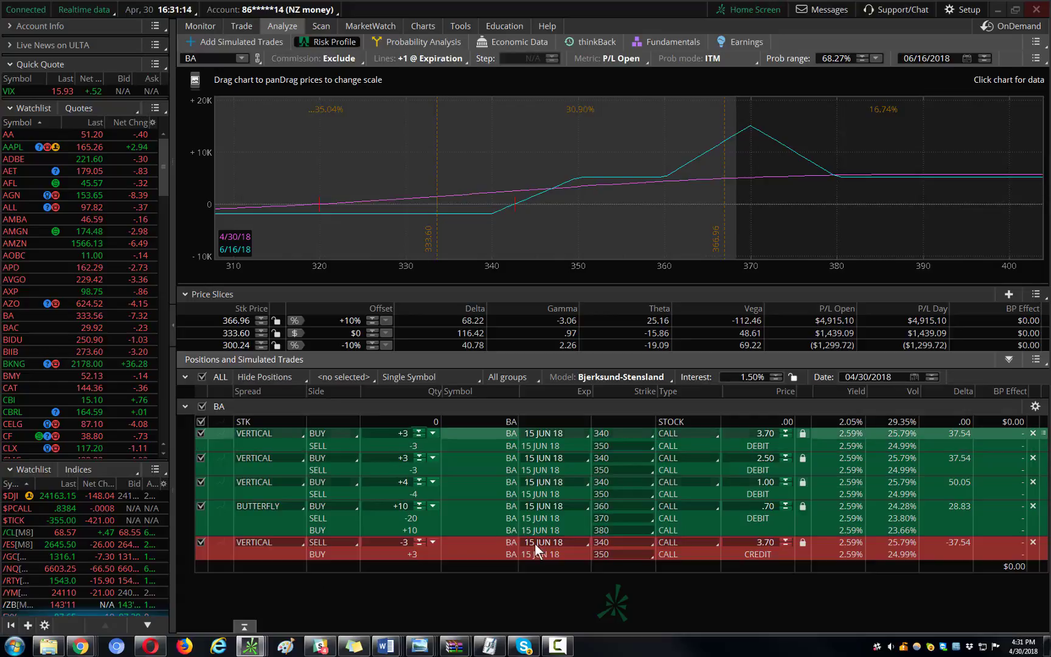
pyautogui.click(419, 544)
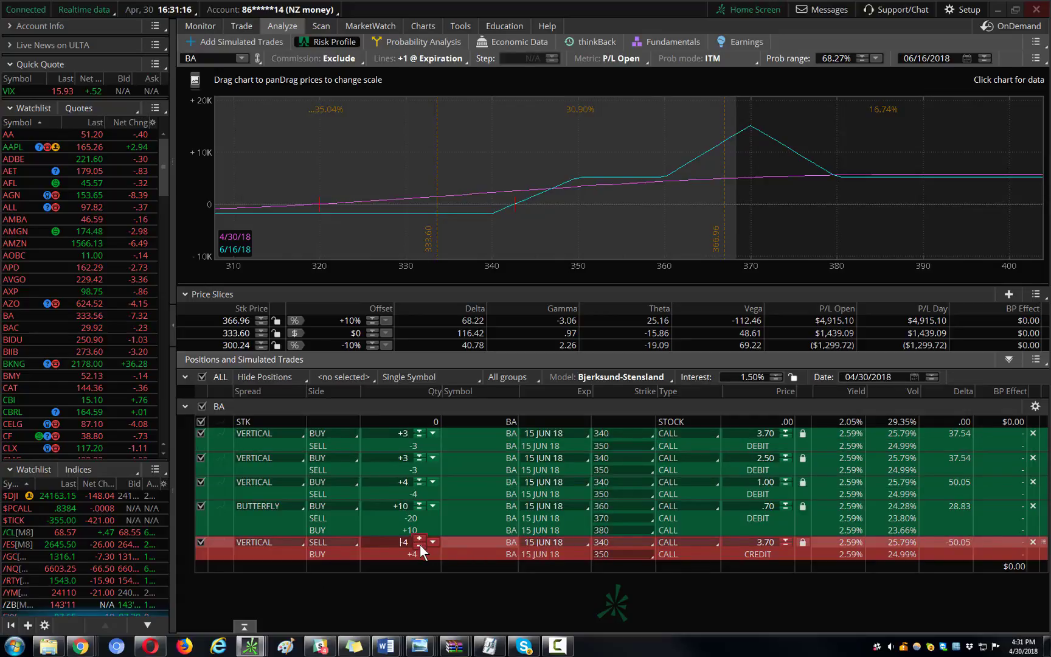
pyautogui.click(759, 544)
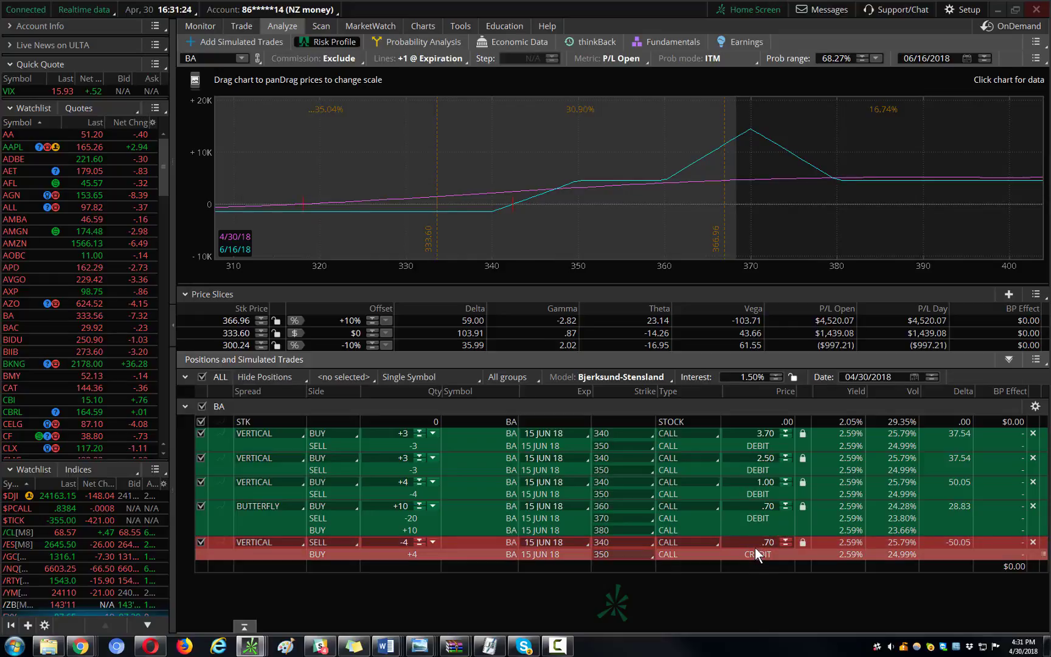
pyautogui.press('BackSpace')
pyautogui.write('6')
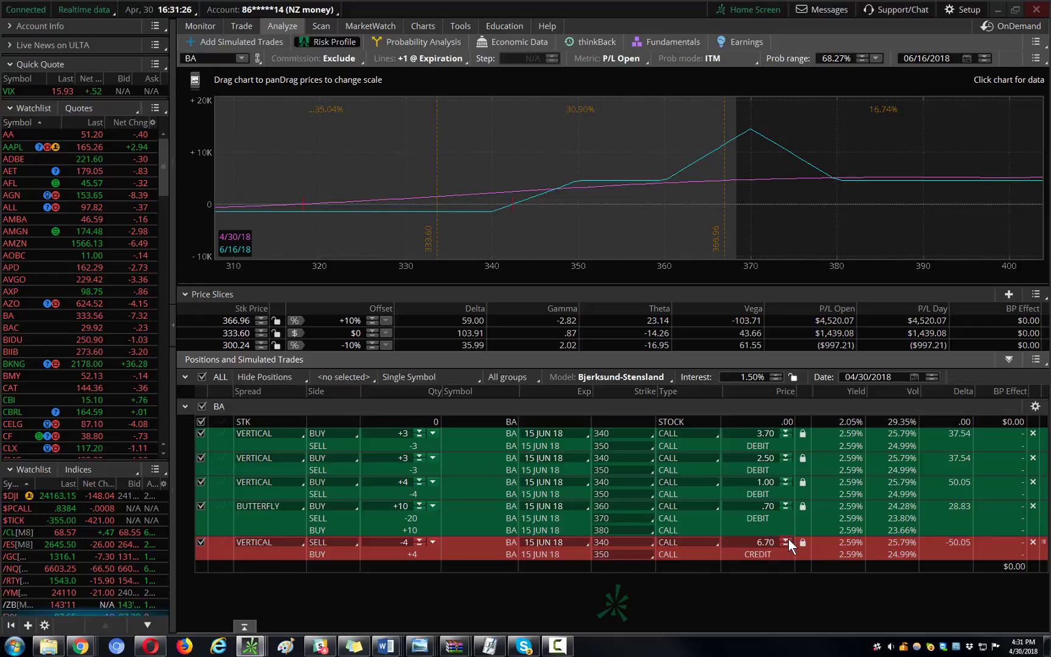
# Raise the short vertical's credit above 6.75 a few cents, then type in a new price.
pyautogui.click(786, 538)
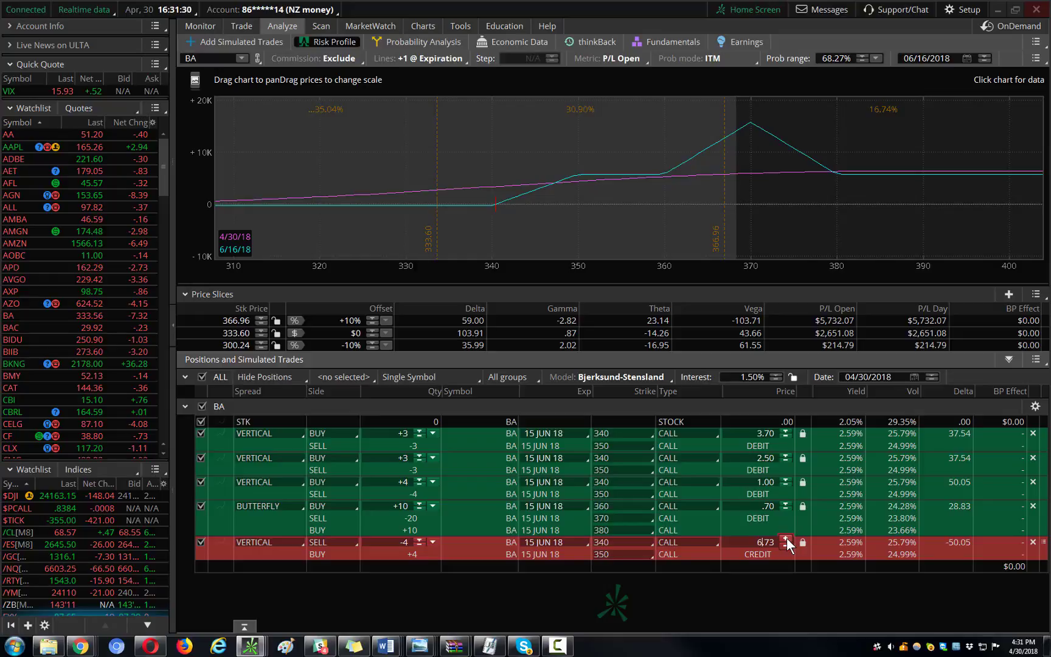
pyautogui.click(786, 537)
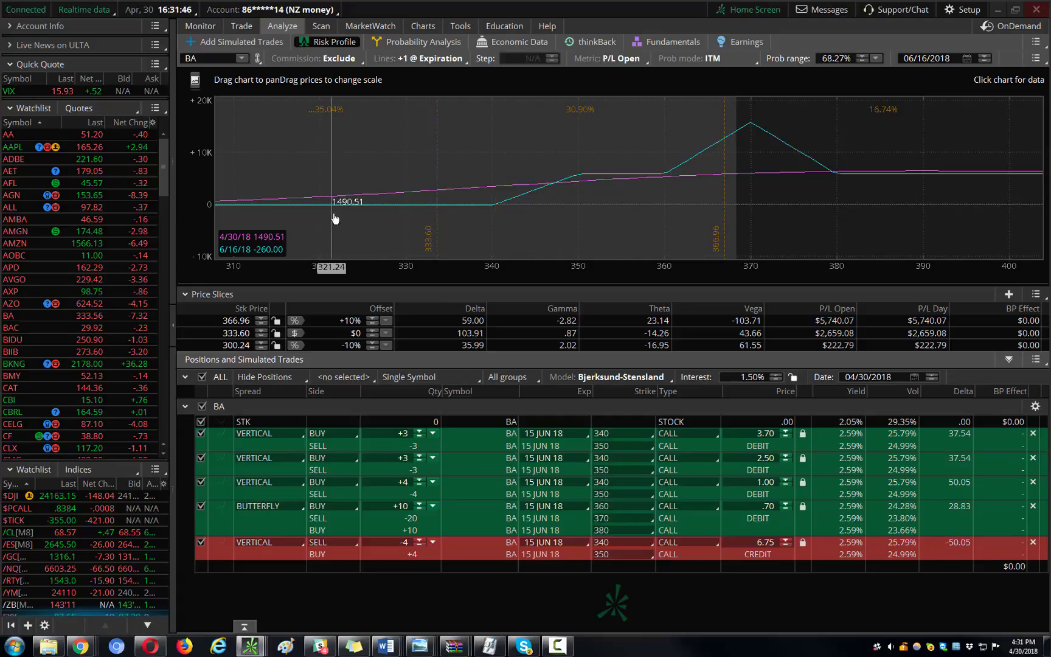
pyautogui.click(785, 538)
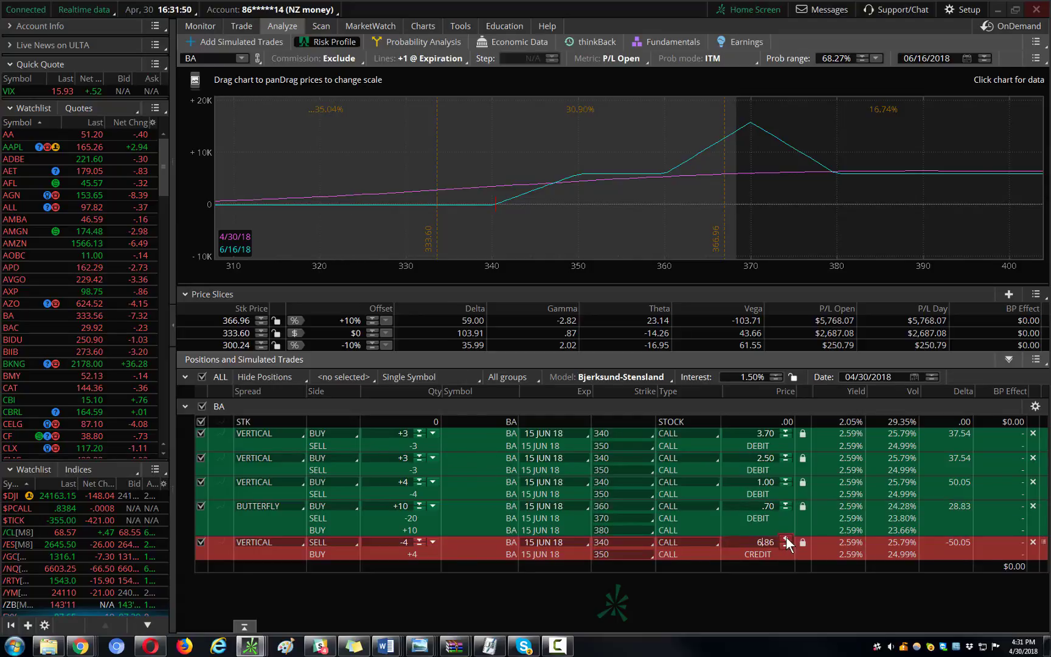
pyautogui.click(785, 538)
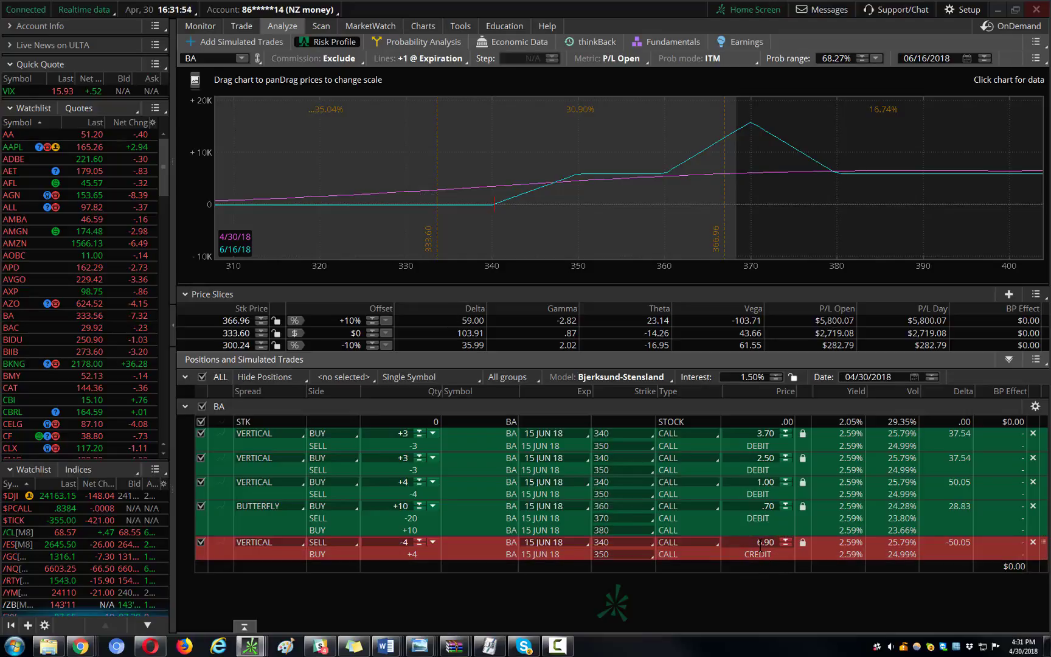
pyautogui.doubleClick(766, 540)
pyautogui.write('7.90')
pyautogui.press('BackSpace')
pyautogui.press('Return')
# Step the short vertical's credit up until it reads 7.52.
pyautogui.click(785, 537)
pyautogui.click(785, 537)
pyautogui.click(785, 538)
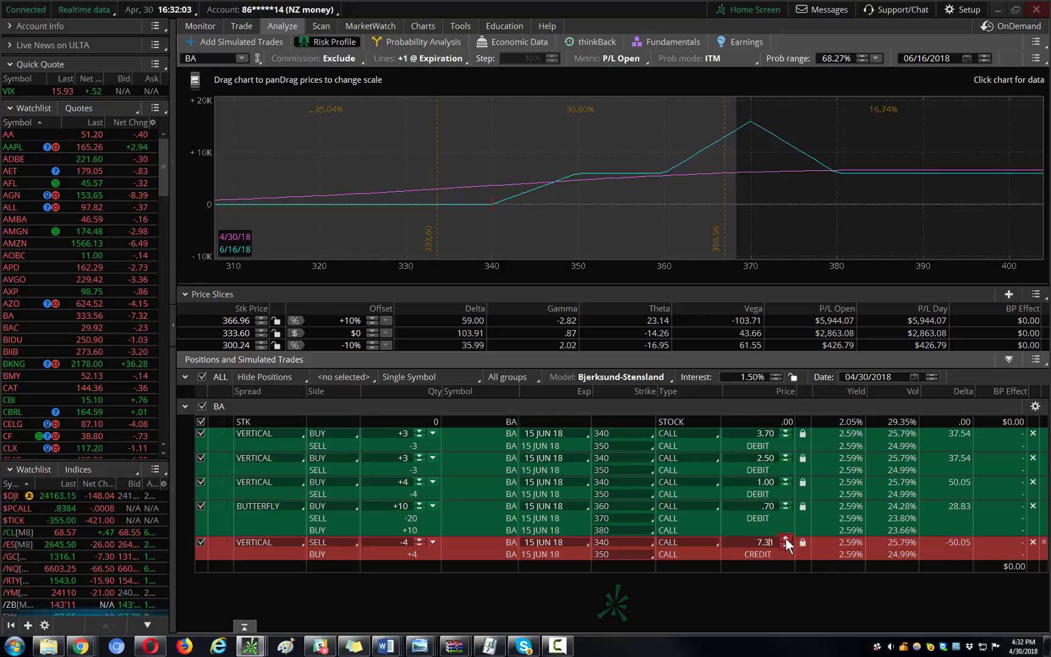
pyautogui.click(785, 537)
pyautogui.click(785, 537)
pyautogui.click(785, 537)
pyautogui.click(785, 538)
pyautogui.click(786, 537)
pyautogui.click(786, 537)
pyautogui.click(786, 537)
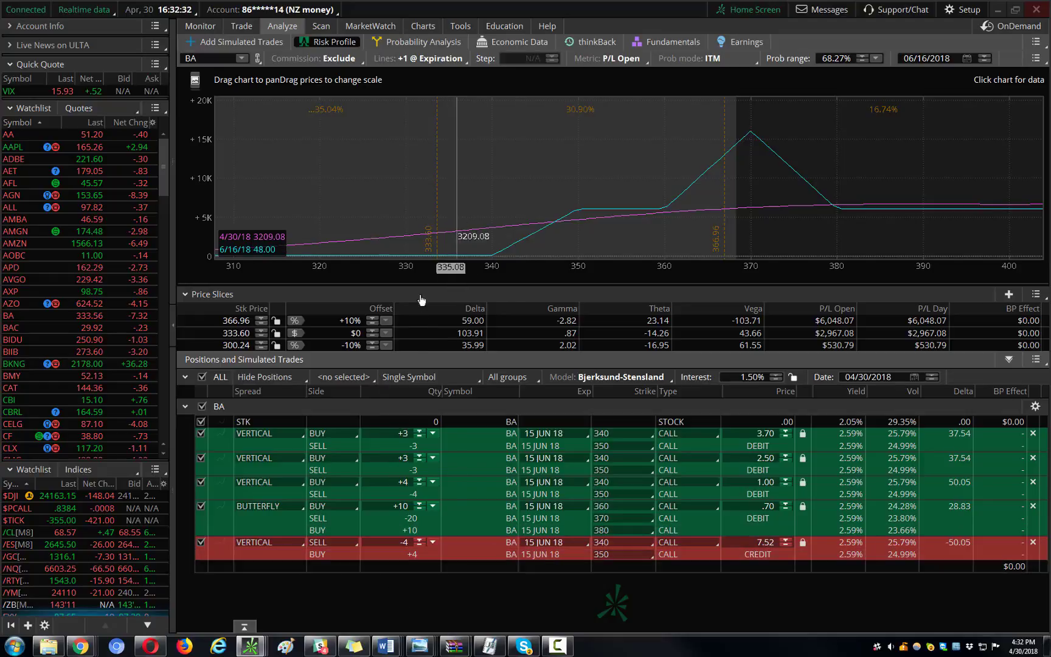
# Add the opposite BA 360/370/380 call butterfly as a short 5-lot at a 3.75 credit.
pyautogui.rightClick(221, 506)
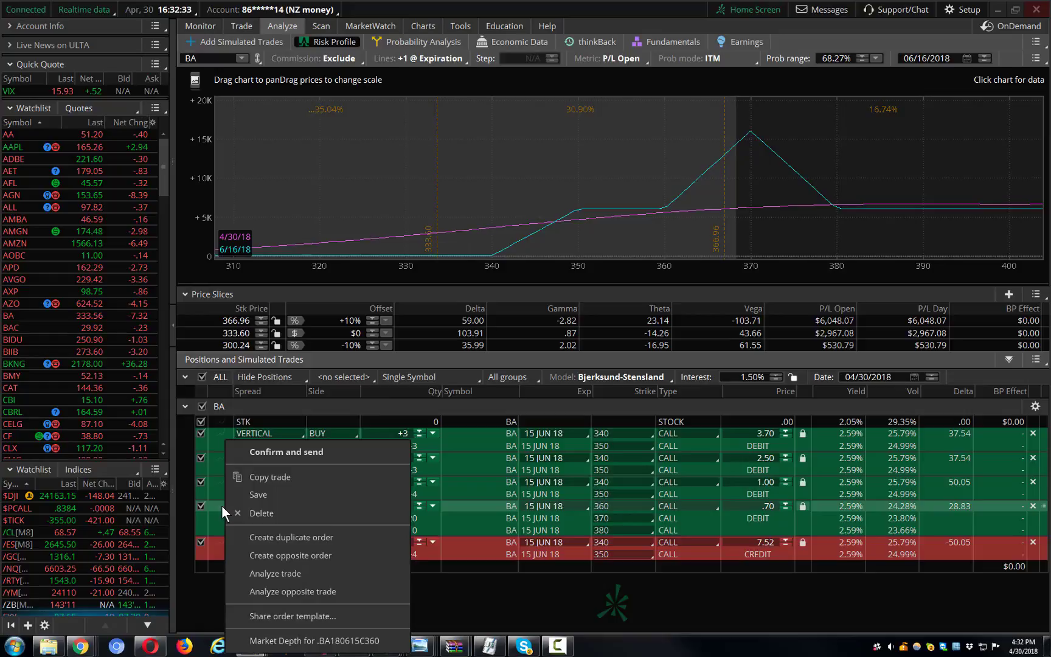
pyautogui.click(306, 588)
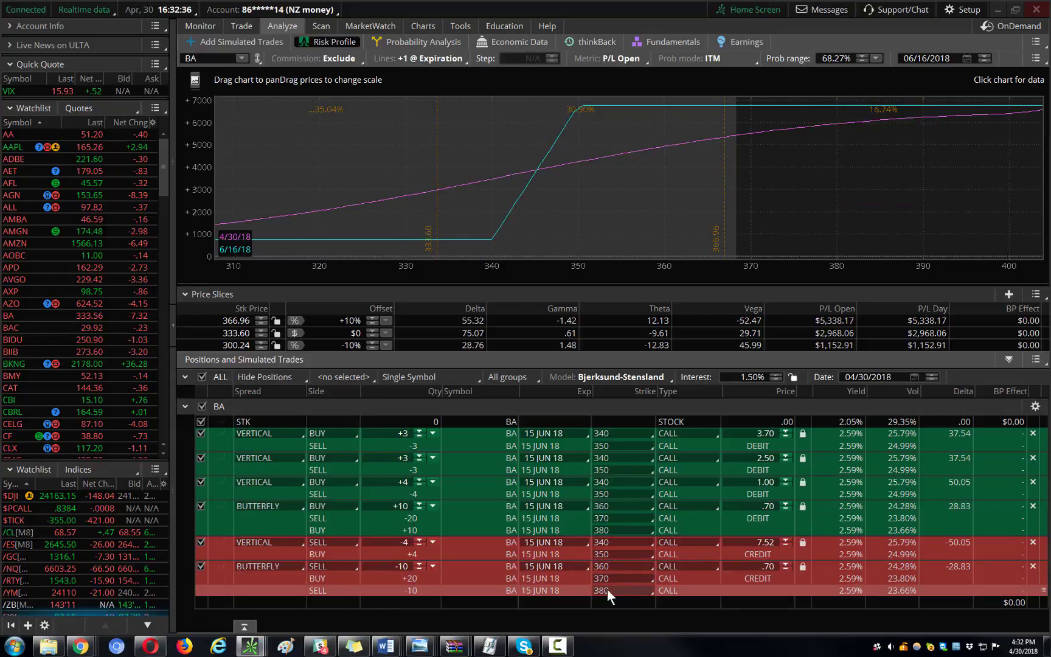
pyautogui.click(419, 563)
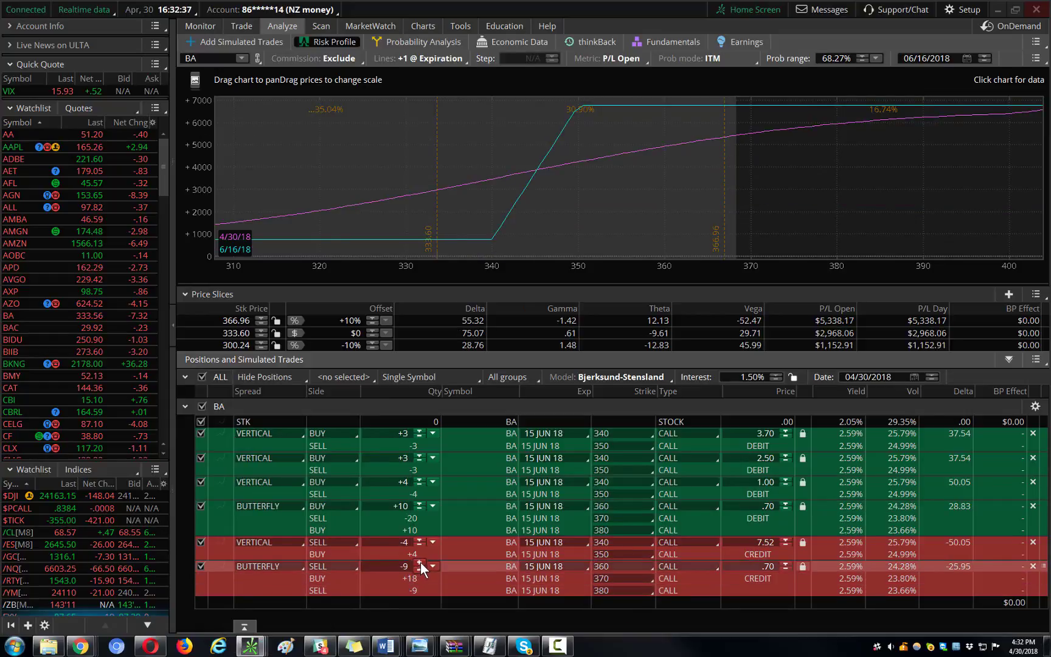
pyautogui.click(755, 568)
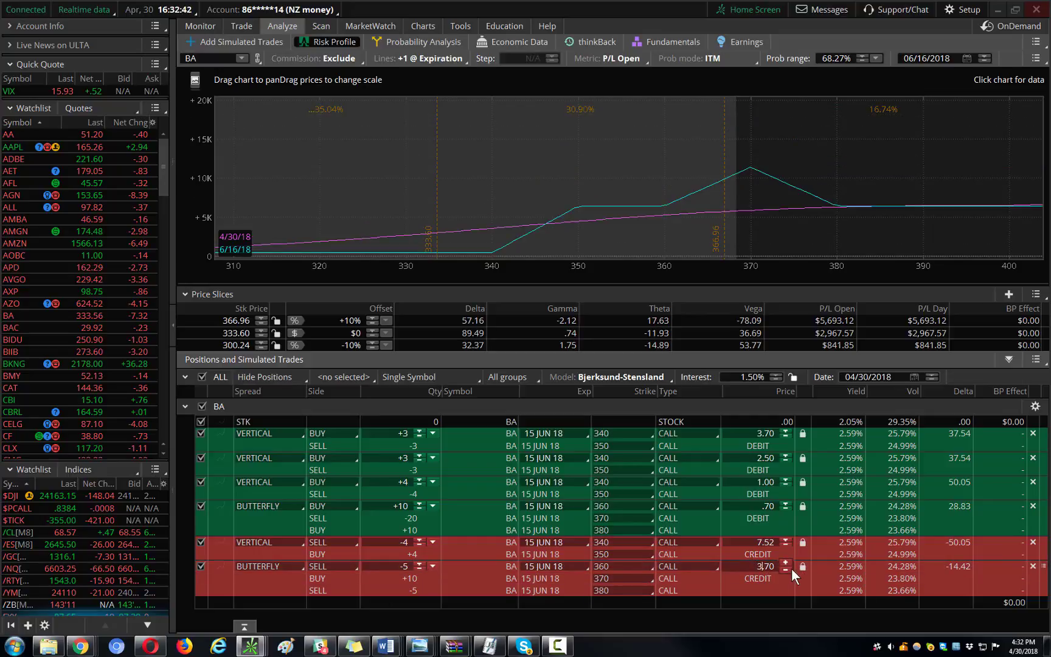
pyautogui.click(784, 562)
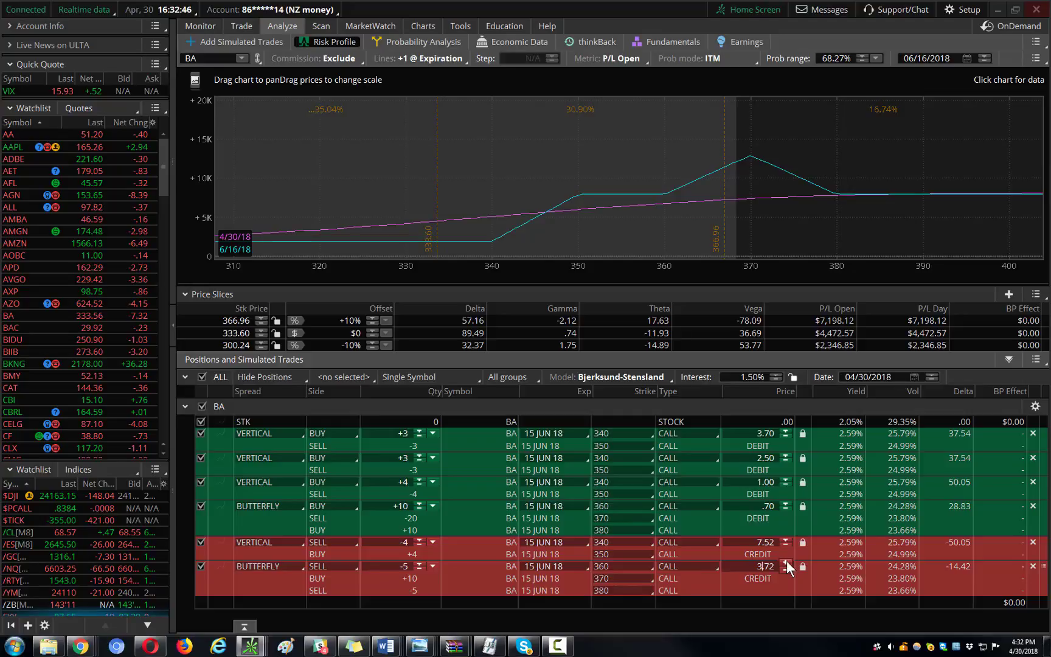
pyautogui.click(785, 562)
pyautogui.click(785, 562)
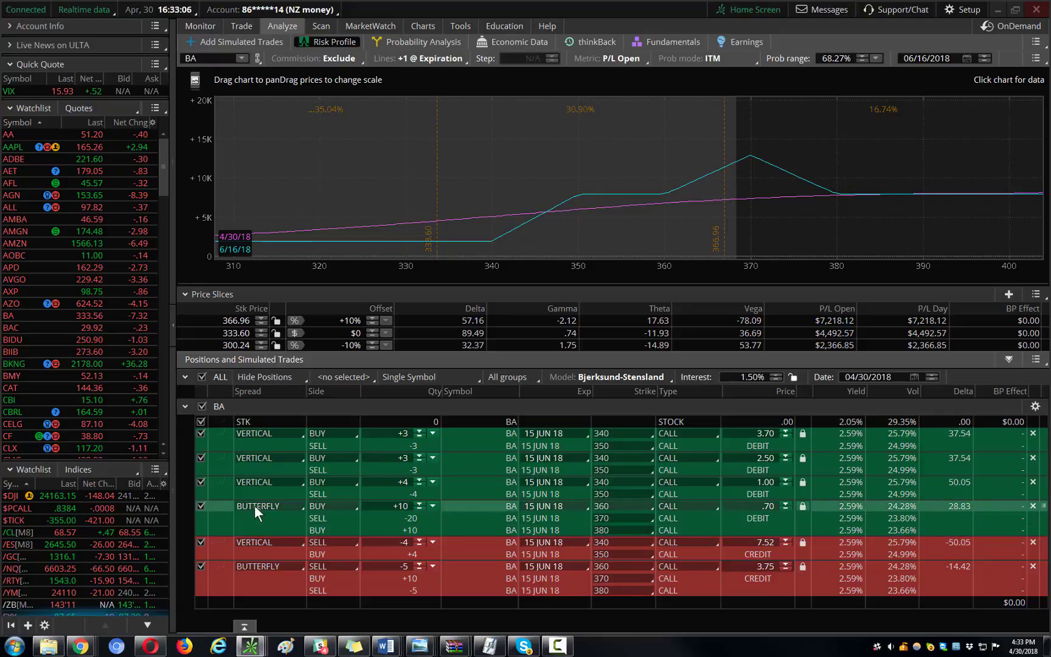
# Add a short 6-lot 340/350 call vertical at 8.53, plus another copy of the short butterfly.
pyautogui.rightClick(220, 542)
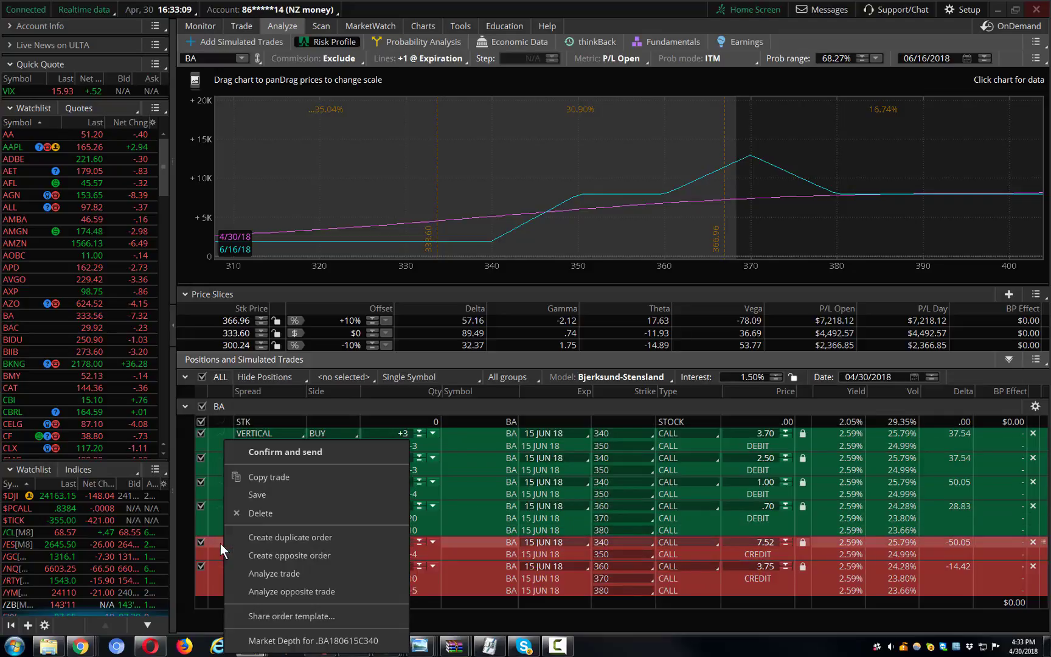
pyautogui.click(296, 570)
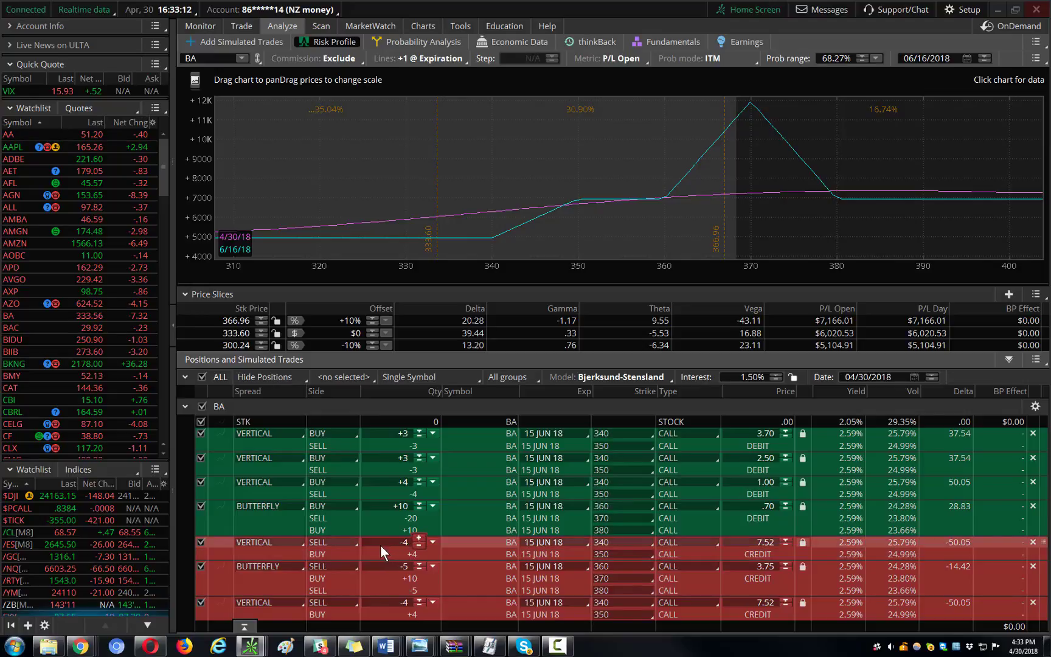
pyautogui.click(419, 605)
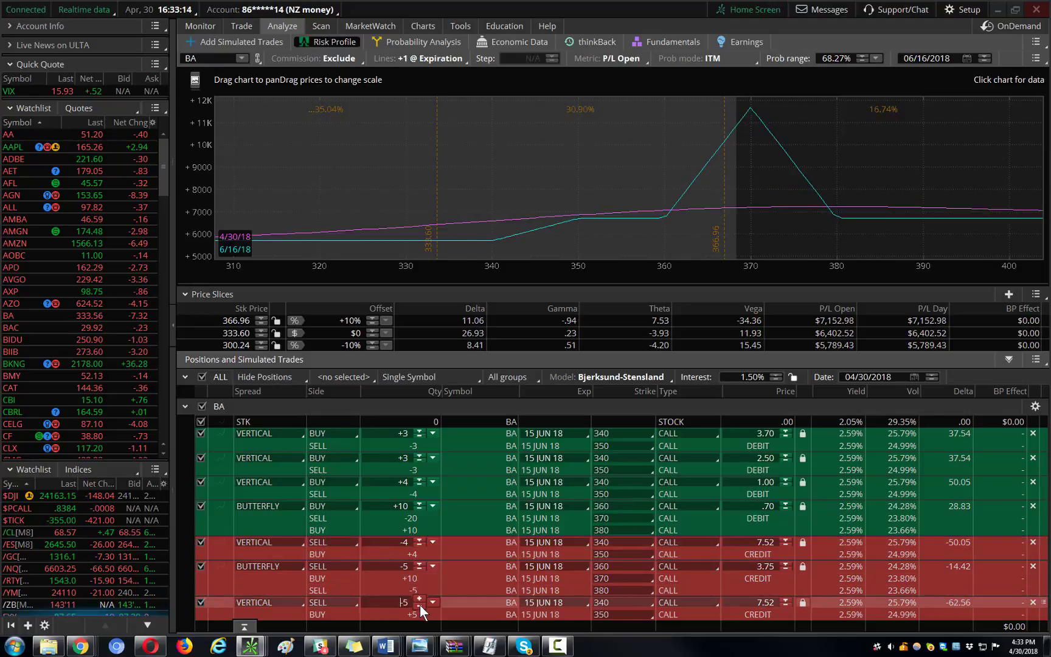
pyautogui.click(420, 604)
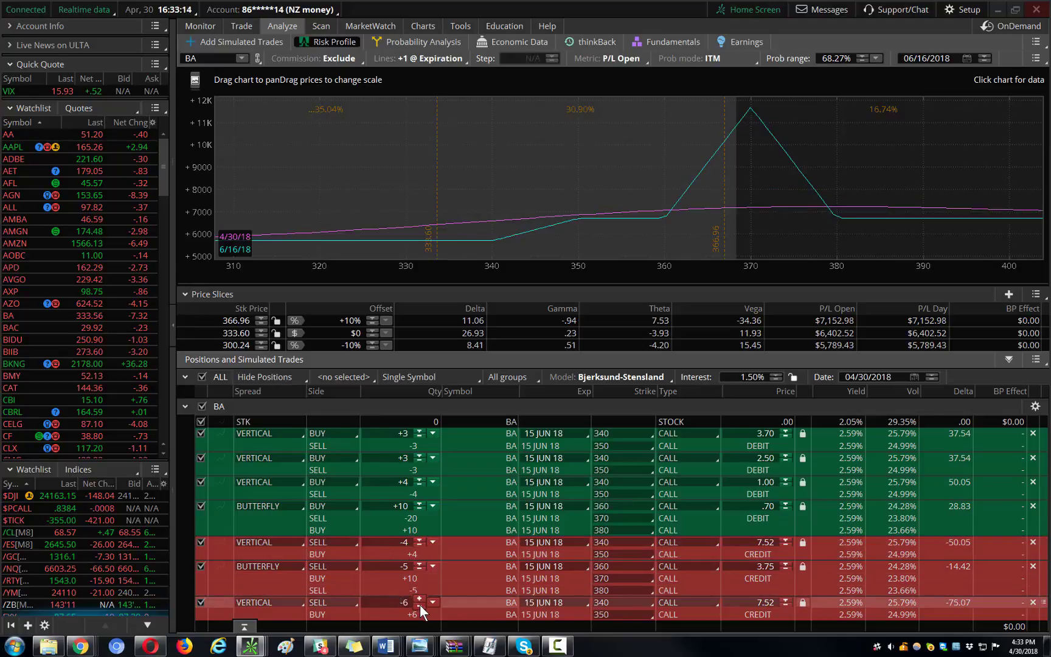
pyautogui.click(760, 600)
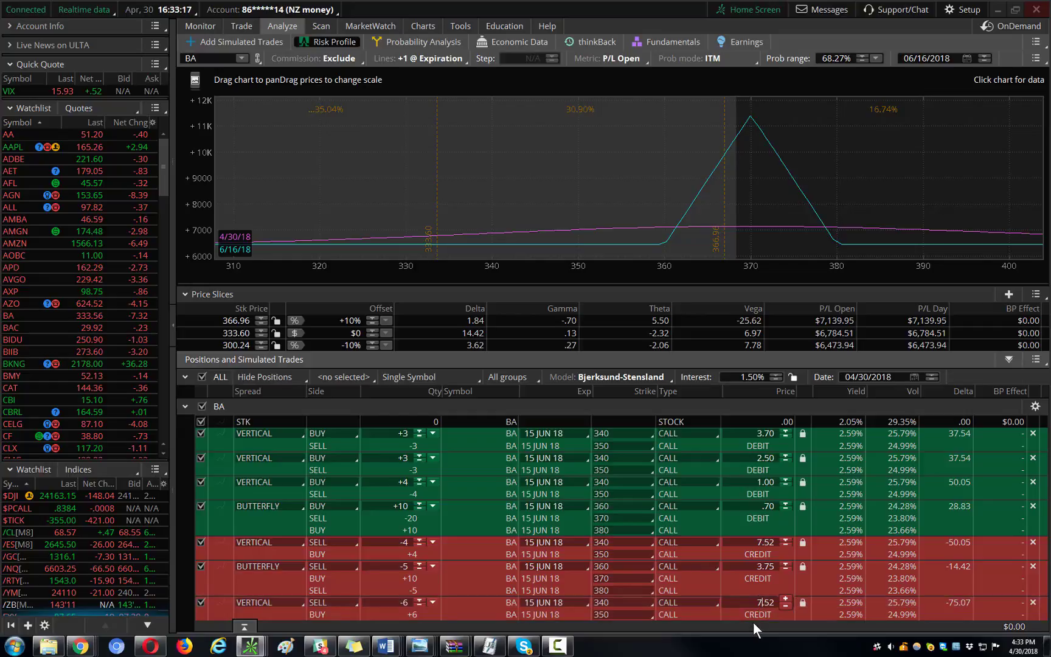
pyautogui.press('BackSpace')
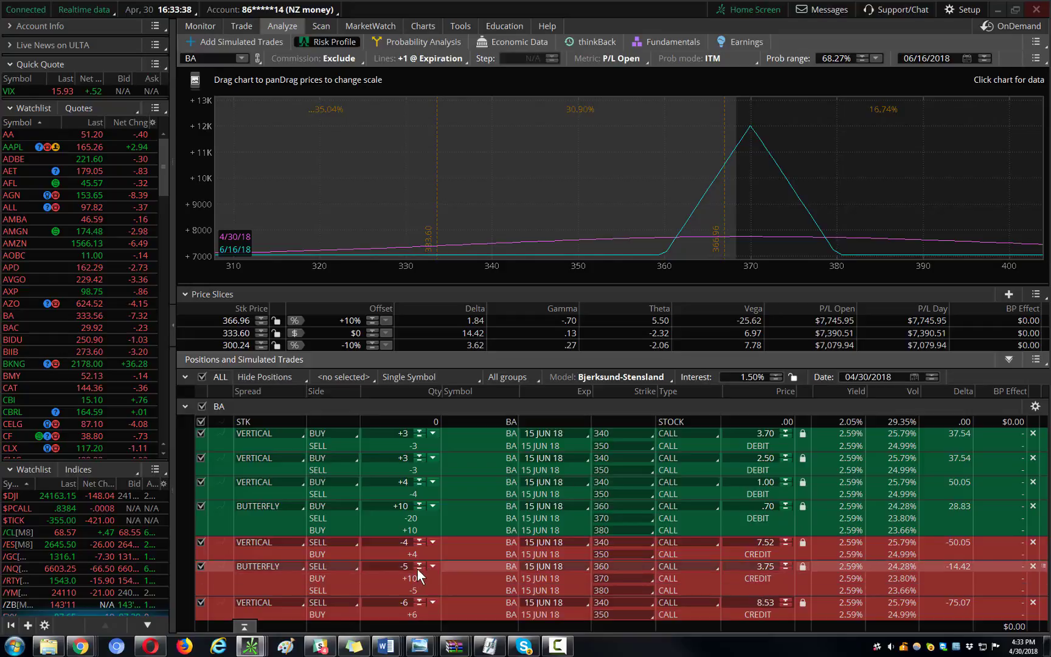
pyautogui.rightClick(221, 566)
pyautogui.click(329, 572)
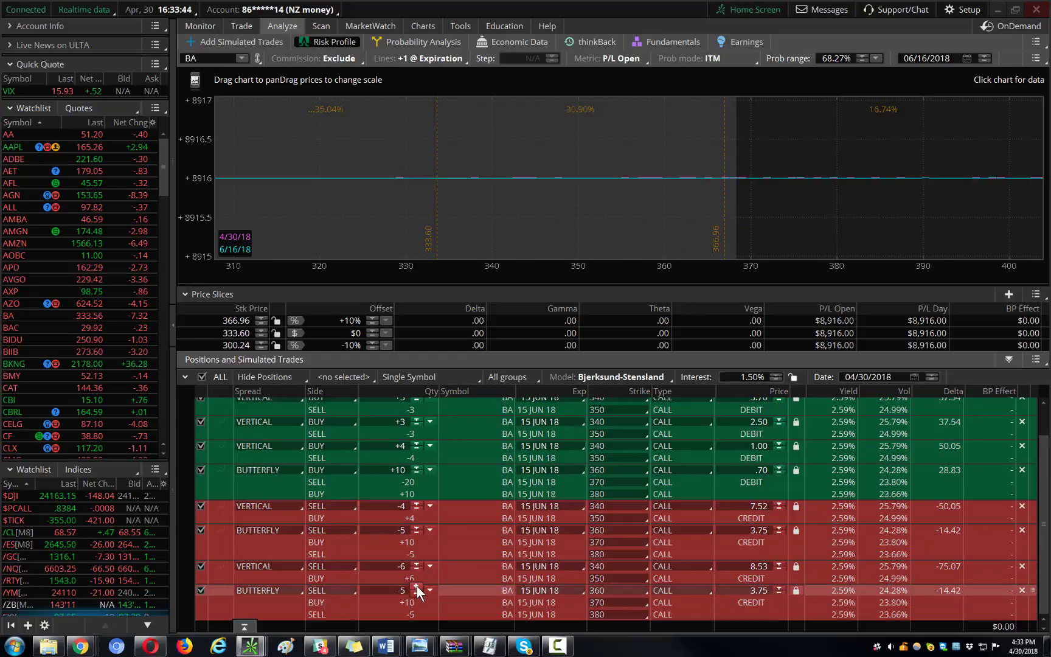
# Size the new short butterfly down to 2 contracts with a 4.70 credit.
pyautogui.click(416, 586)
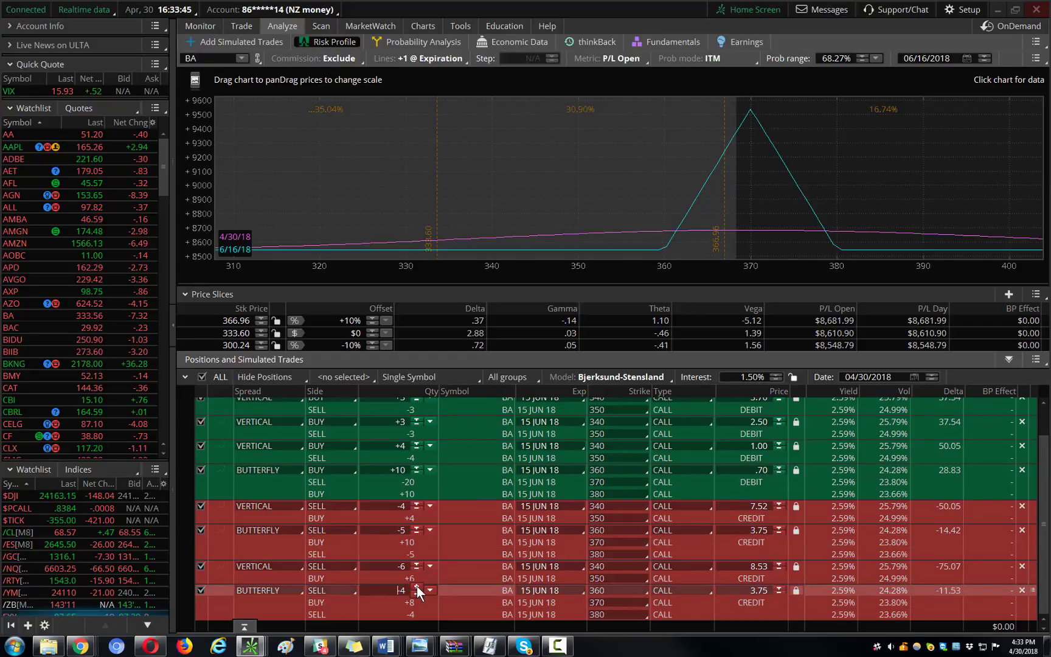
pyautogui.click(416, 587)
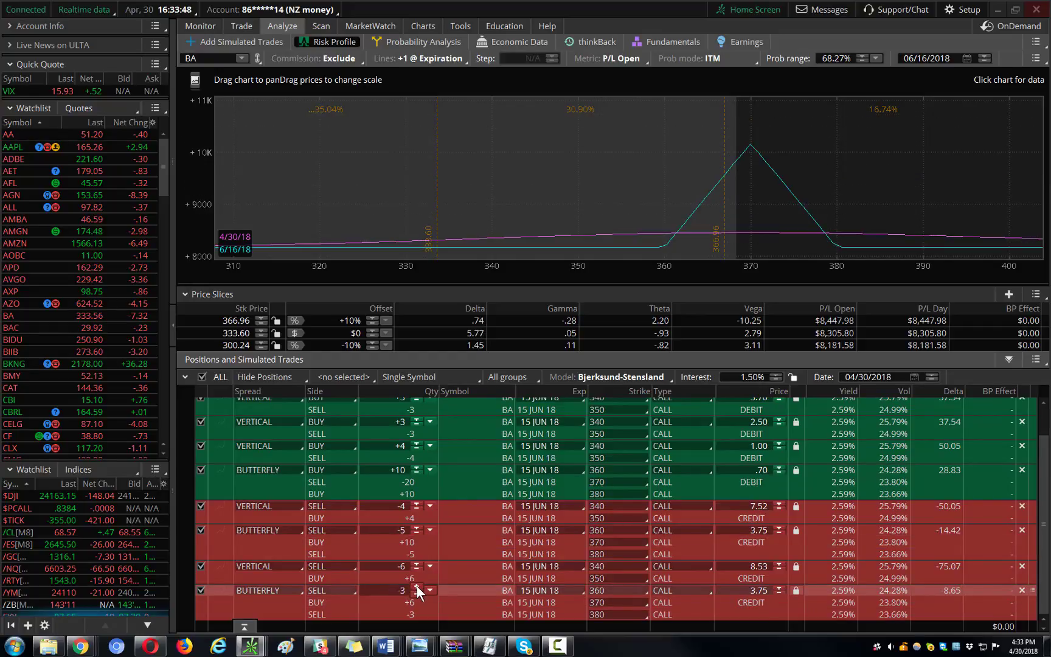
pyautogui.click(416, 585)
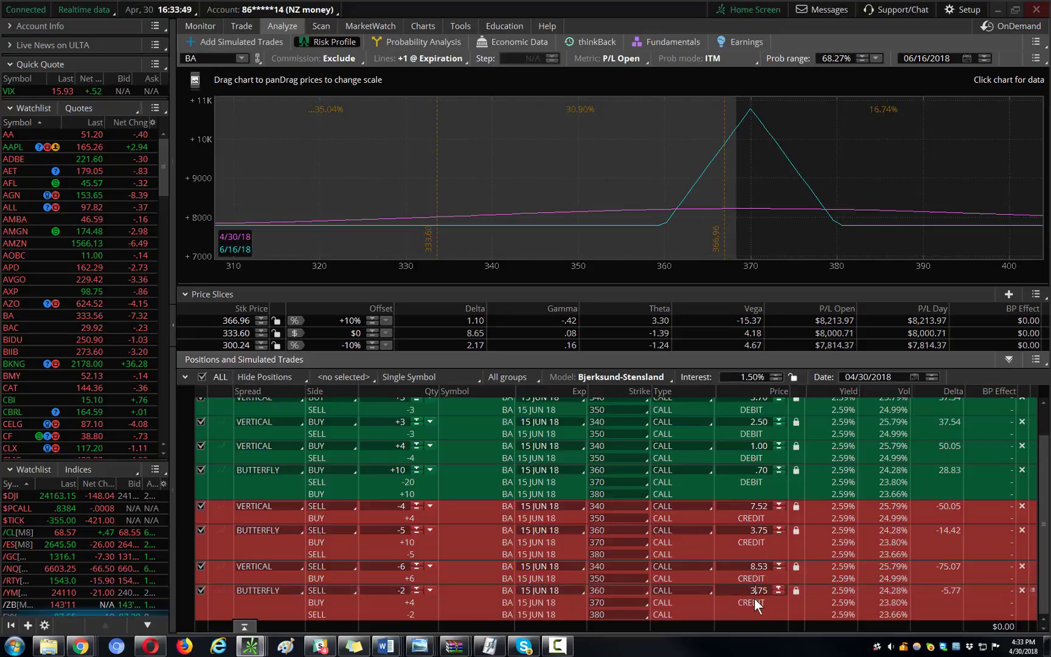
pyautogui.click(779, 587)
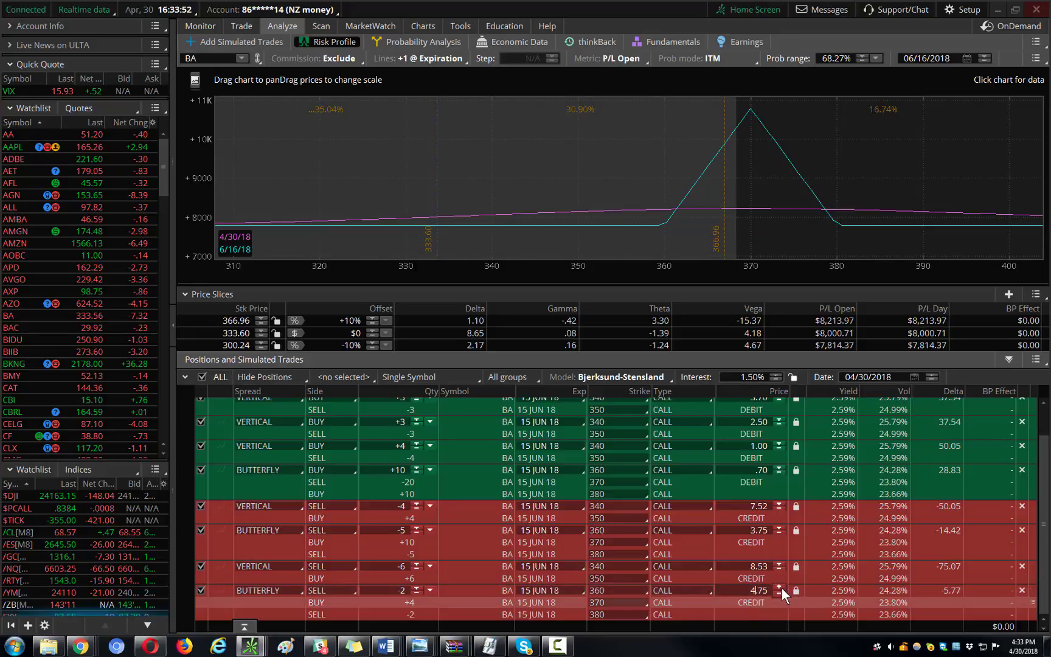
pyautogui.click(779, 591)
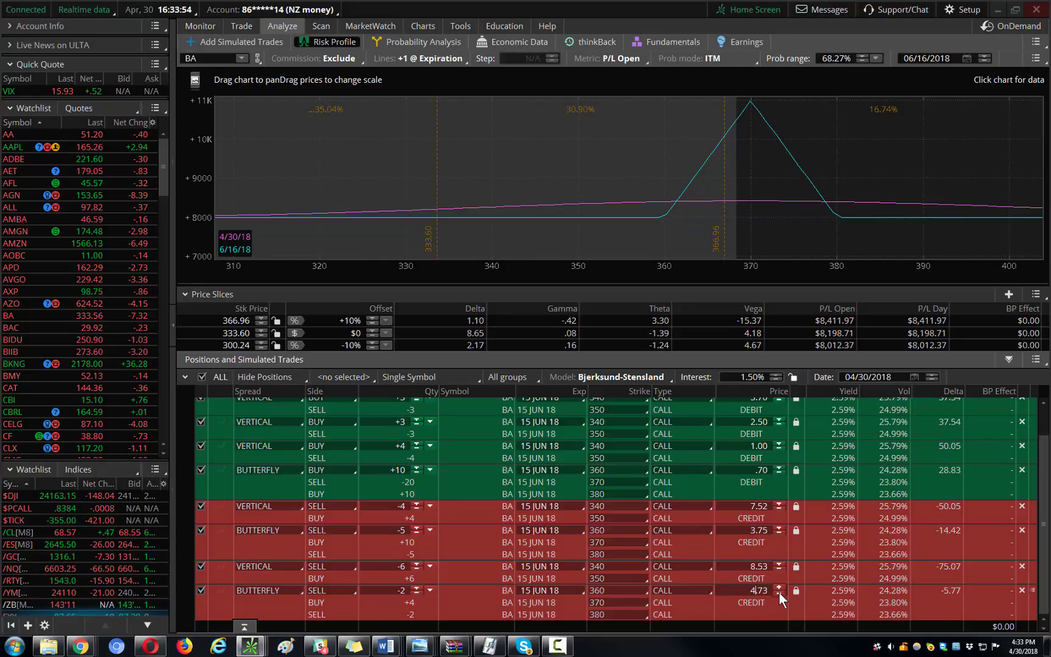
pyautogui.click(778, 591)
pyautogui.click(779, 592)
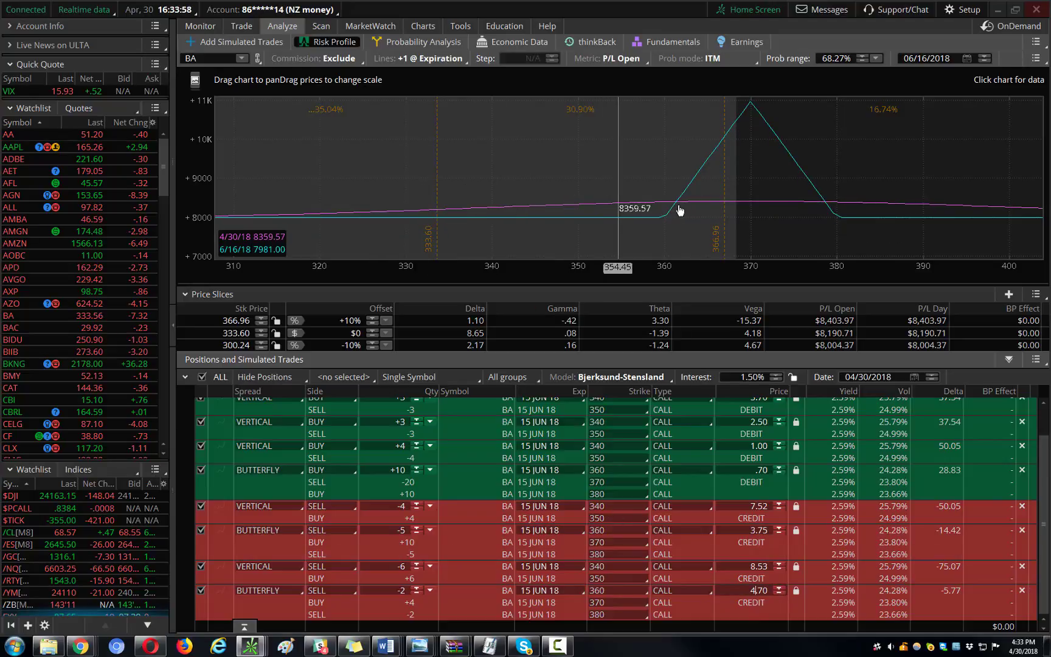
# Add one more short butterfly sized at 3 contracts with a 5.70 credit.
pyautogui.rightClick(214, 591)
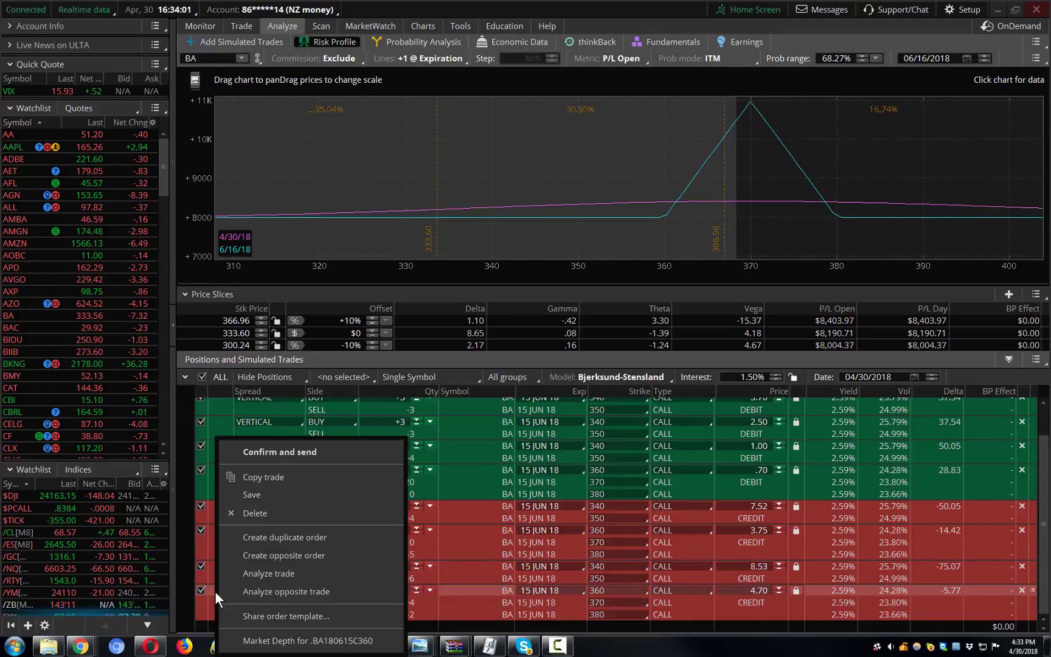
pyautogui.click(280, 573)
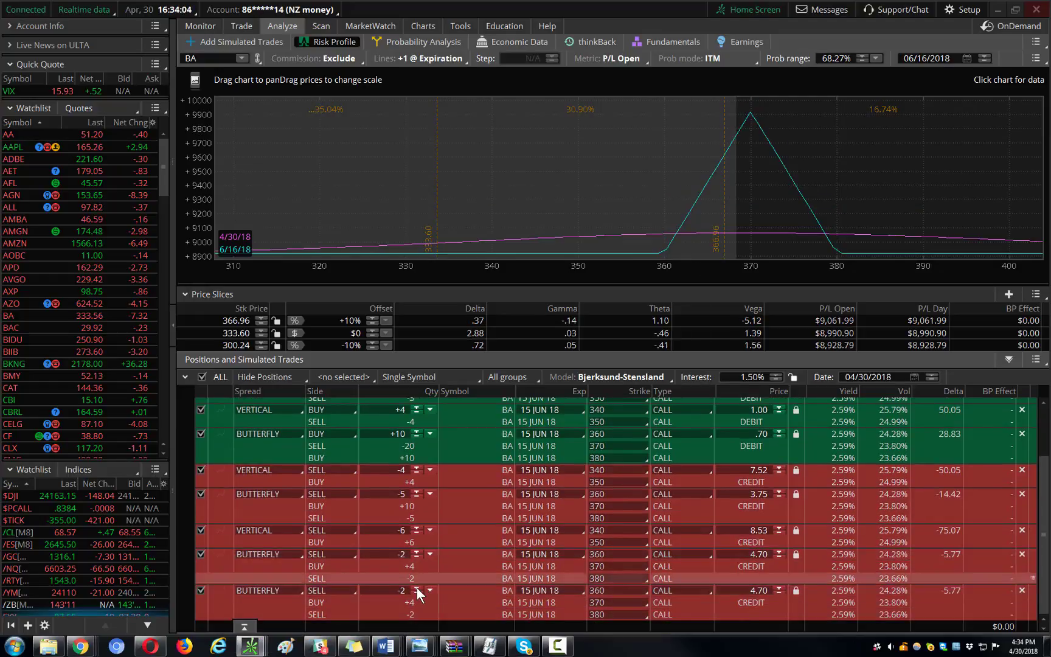
pyautogui.click(418, 587)
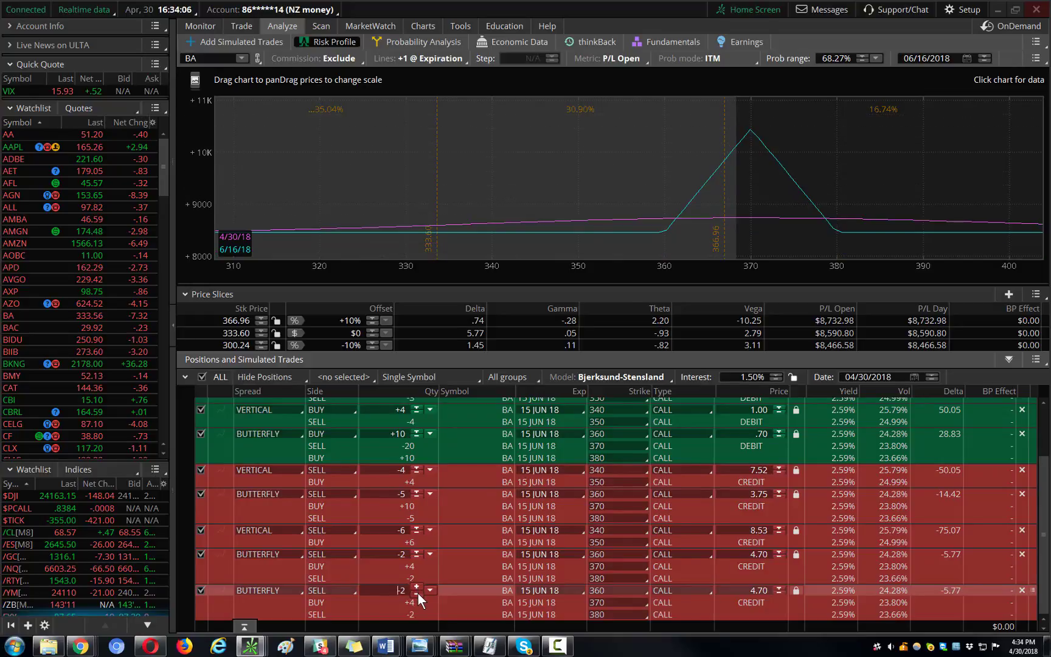
pyautogui.click(418, 593)
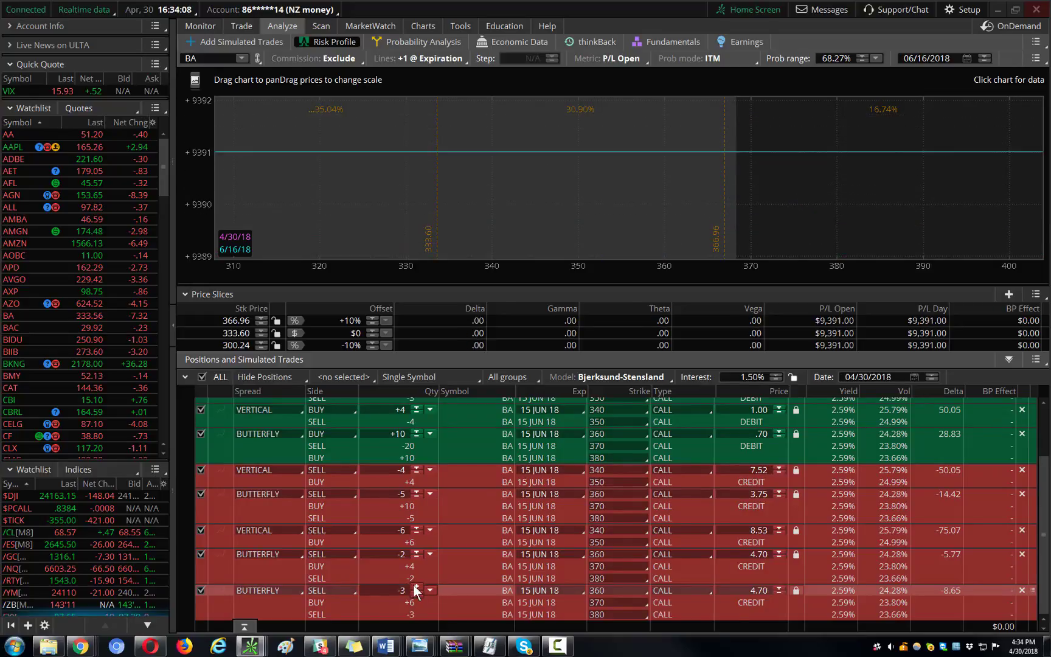
pyautogui.click(752, 601)
pyautogui.click(751, 609)
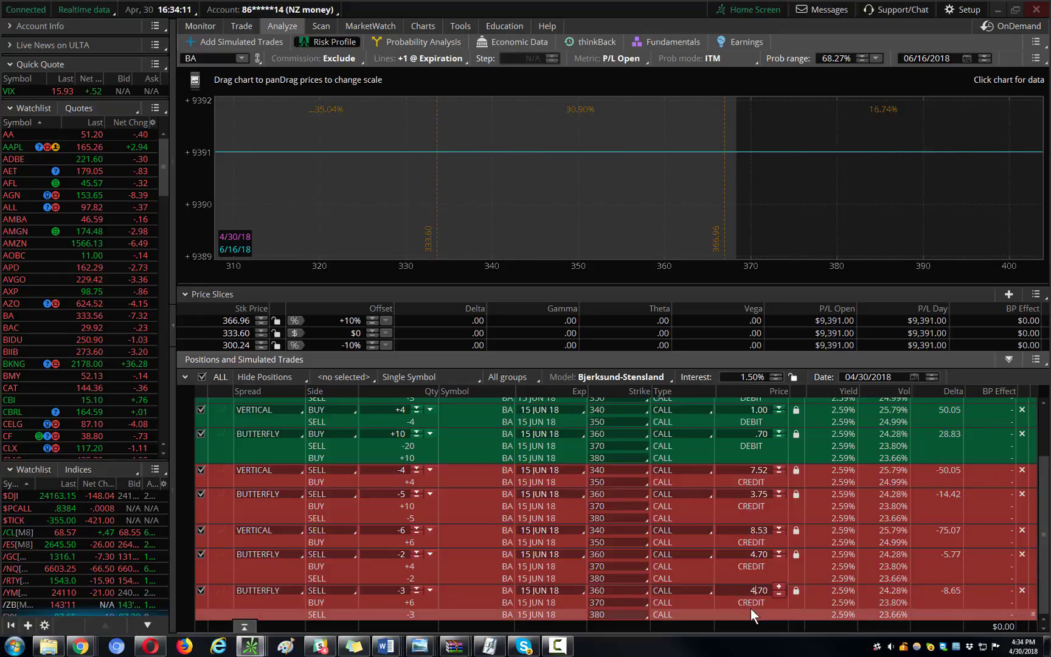
pyautogui.click(779, 587)
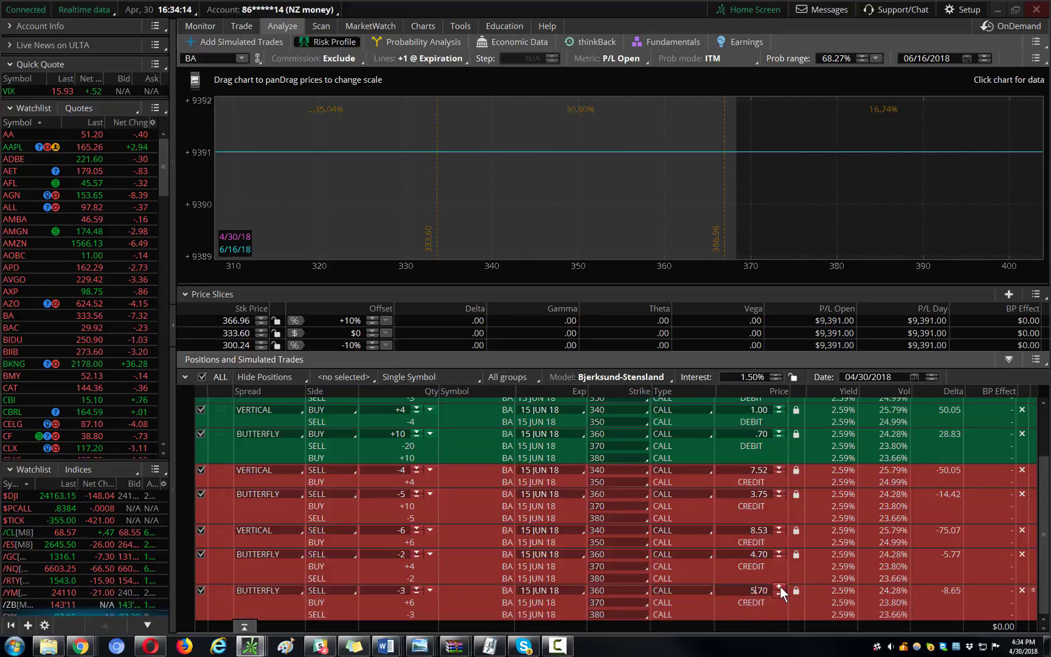
pyautogui.click(779, 587)
pyautogui.click(779, 593)
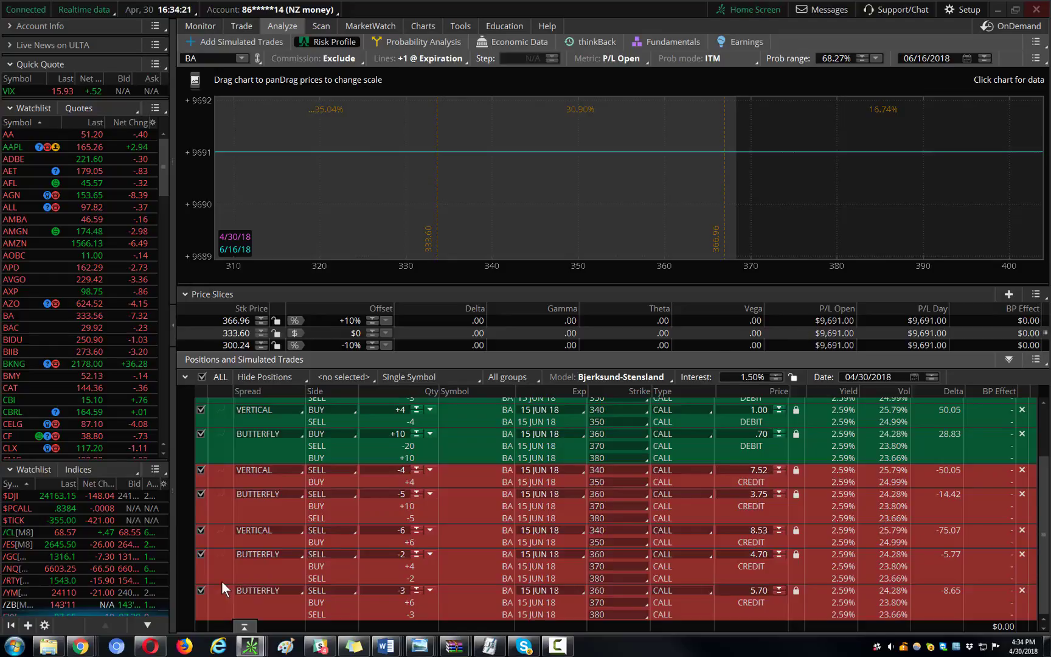
# Scroll the positions list to the top and temporarily number the vertical spreads on screen.
pyautogui.scroll(3, 272, 541)
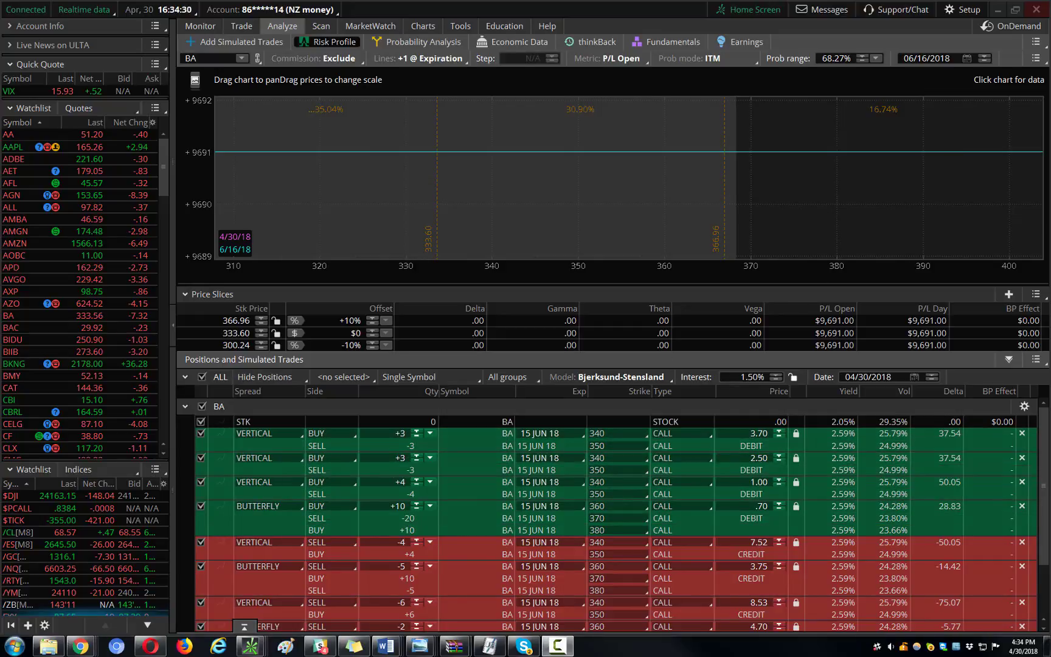
pyautogui.moveTo(224, 433)
pyautogui.mouseDown()
pyautogui.moveTo(237, 472)
pyautogui.moveTo(227, 497)
pyautogui.moveTo(243, 531)
pyautogui.moveTo(223, 564)
pyautogui.moveTo(235, 545)
pyautogui.moveTo(227, 581)
pyautogui.mouseUp()
pyautogui.click(242, 467)
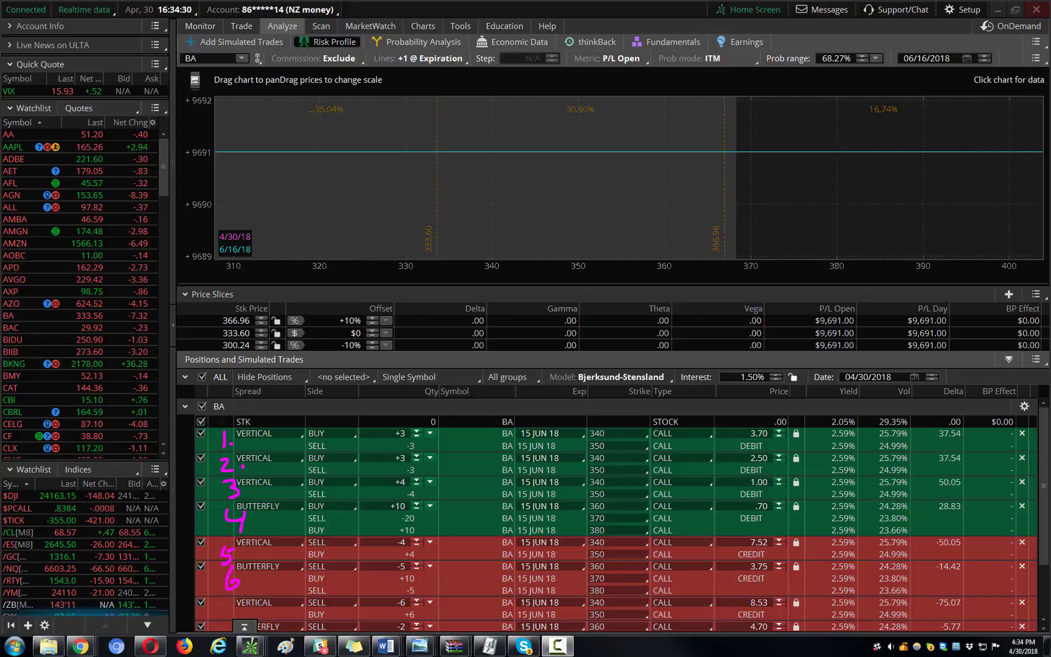
pyautogui.press('Escape')
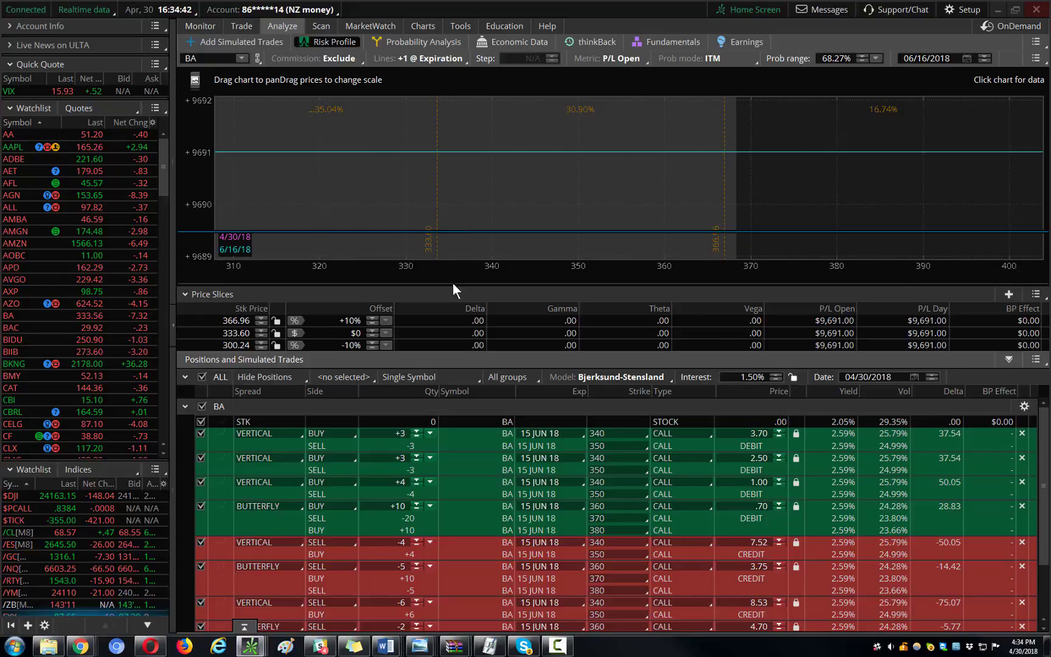
# Shrink the risk chart so more positions fit, then select the green butterfly.
pyautogui.moveTo(453, 283); pyautogui.dragTo(453, 232)
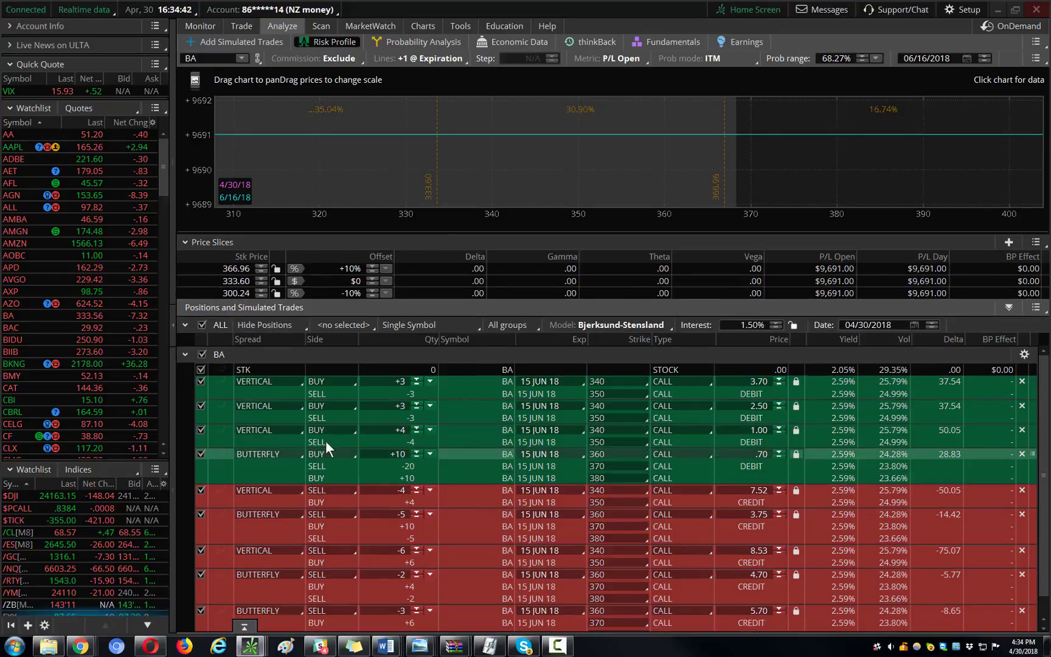
pyautogui.click(352, 475)
pyautogui.scroll(-2, 314, 462)
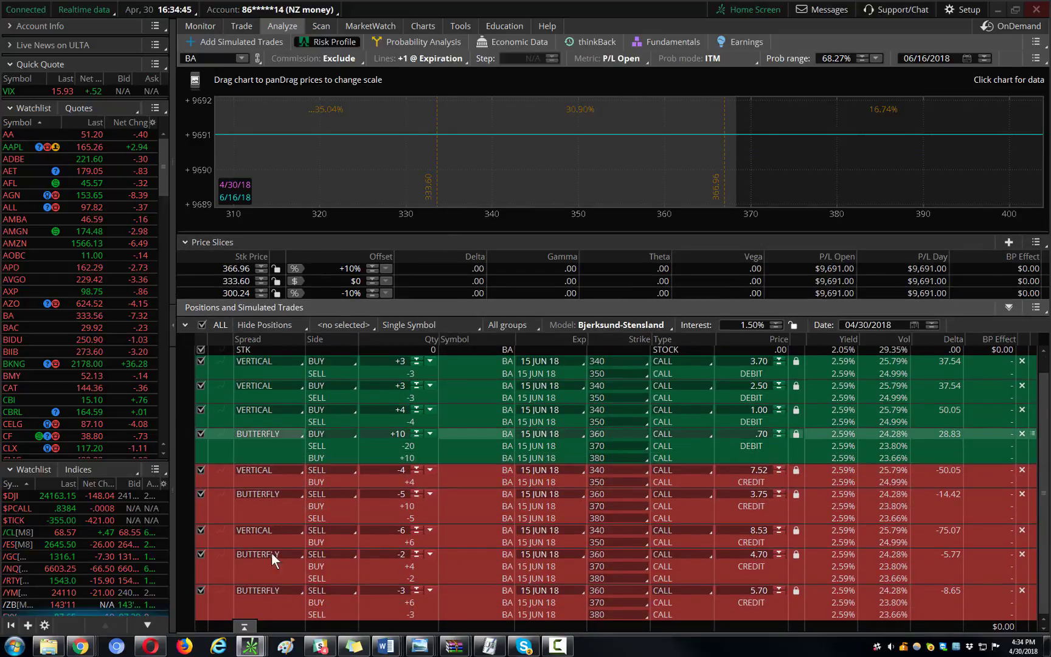
pyautogui.click(275, 470)
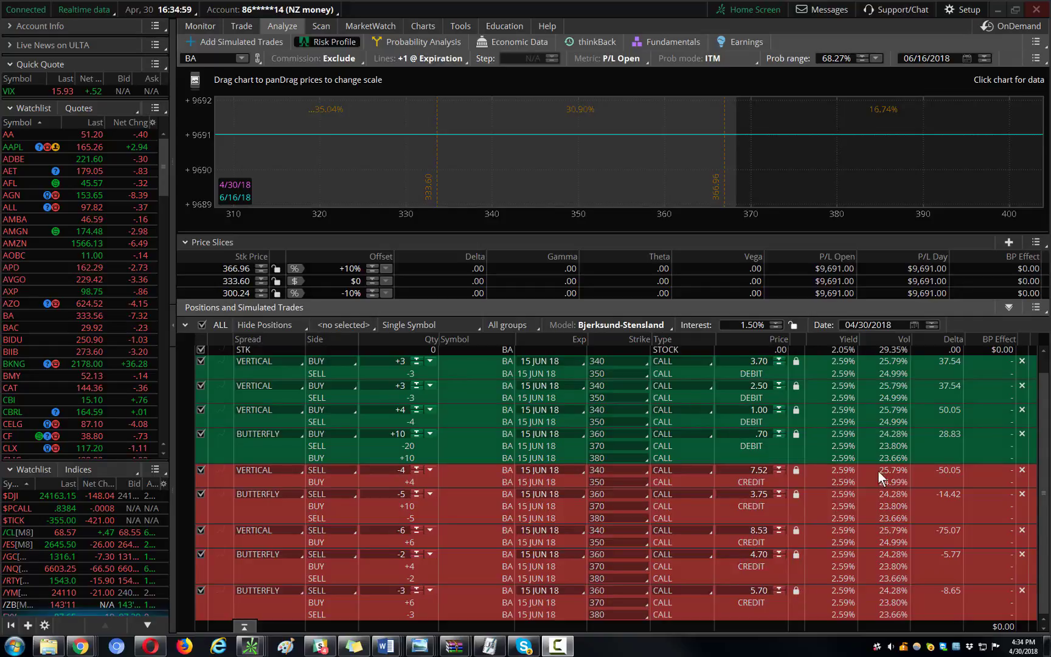
pyautogui.click(831, 473)
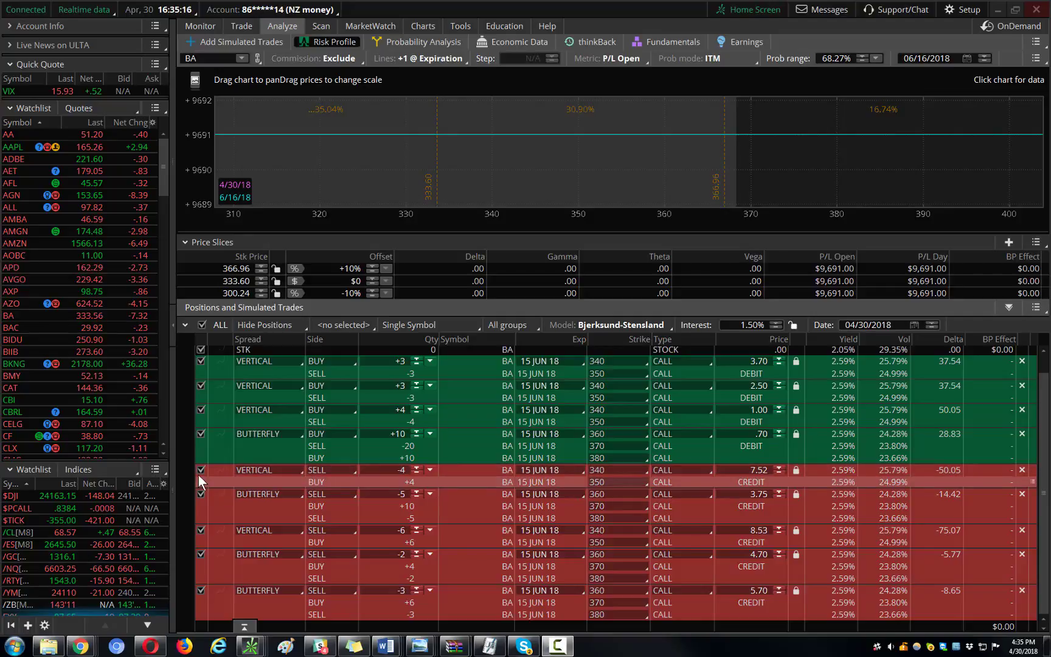
pyautogui.click(201, 554)
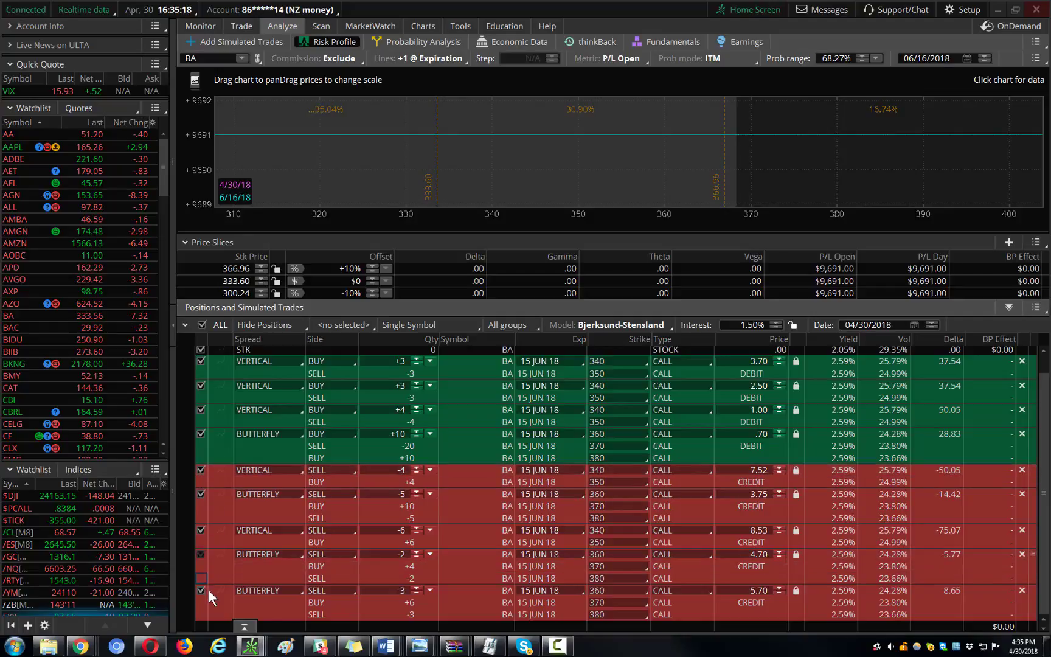
pyautogui.click(201, 530)
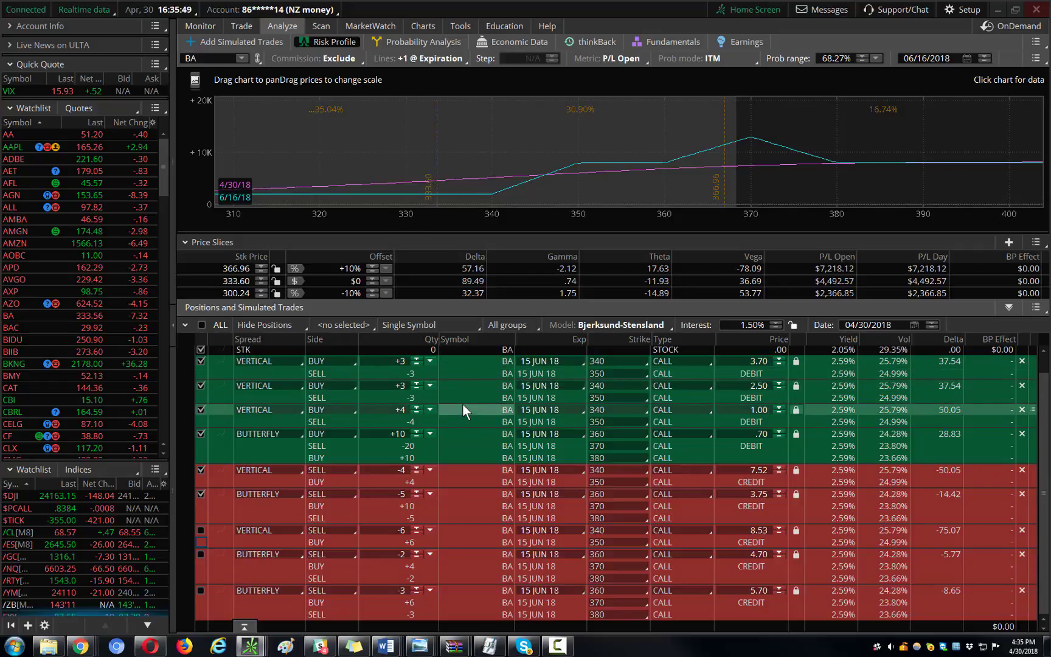
pyautogui.click(201, 530)
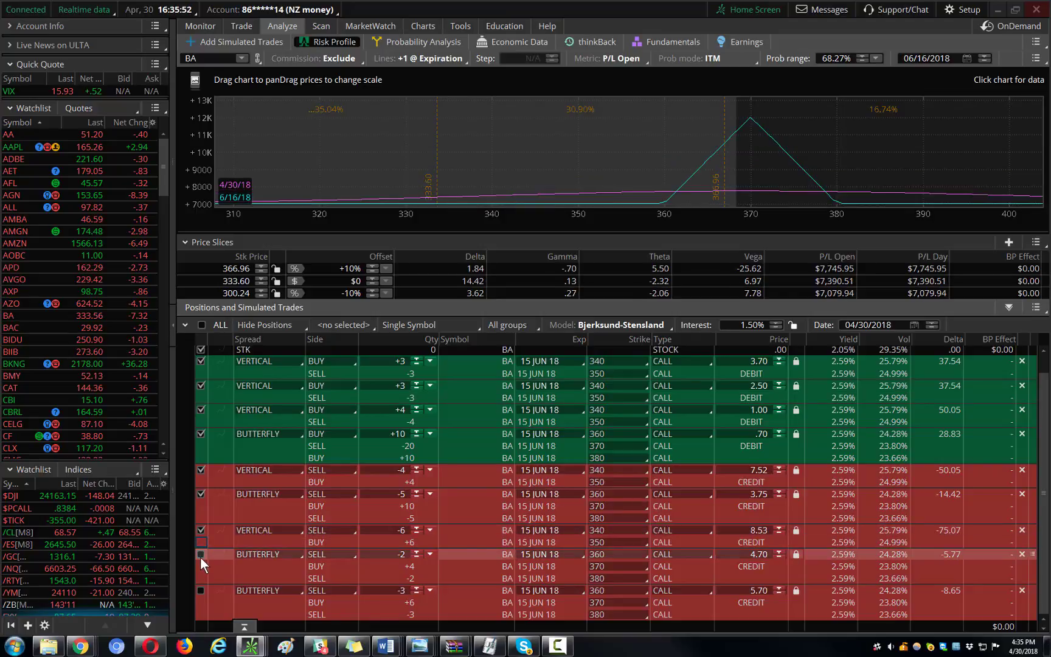
pyautogui.click(201, 554)
pyautogui.click(201, 589)
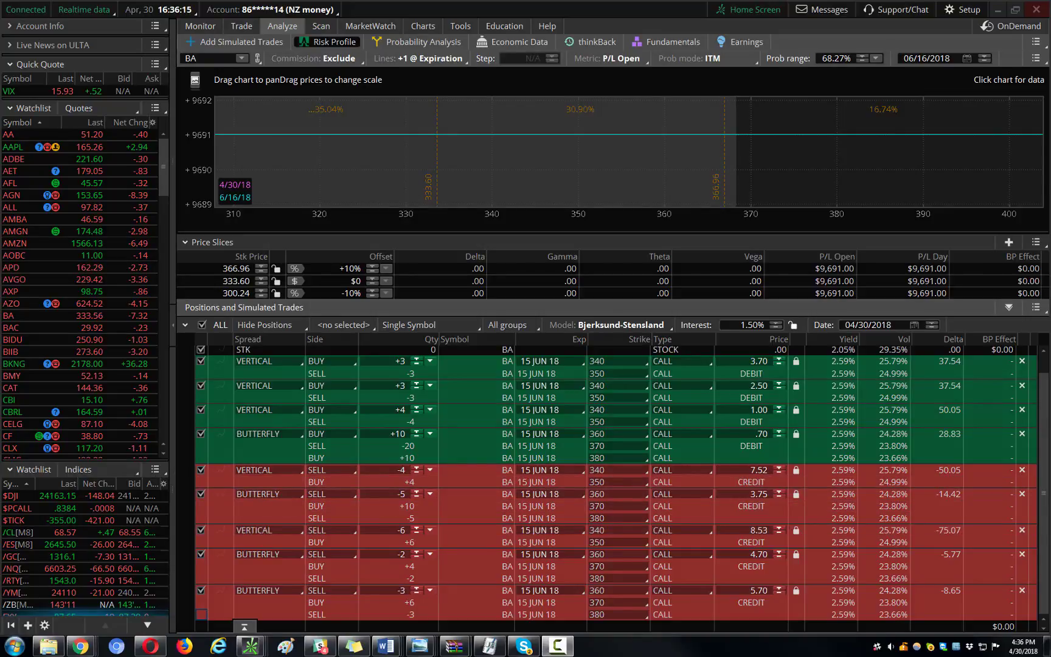
pyautogui.moveTo(617, 339)
pyautogui.mouseDown()
pyautogui.moveTo(568, 363)
pyautogui.moveTo(620, 352)
pyautogui.mouseUp()
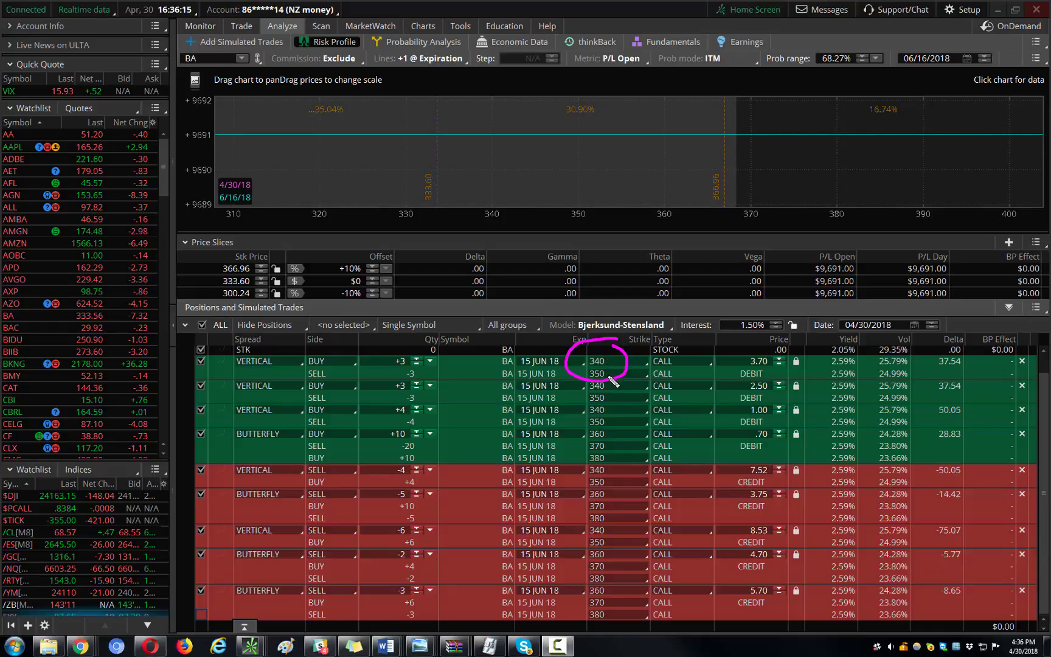
pyautogui.moveTo(233, 363); pyautogui.dragTo(223, 478)
pyautogui.moveTo(235, 365)
pyautogui.mouseDown()
pyautogui.moveTo(199, 471)
pyautogui.moveTo(238, 511)
pyautogui.moveTo(225, 518)
pyautogui.mouseUp()
pyautogui.moveTo(222, 466)
pyautogui.mouseDown()
pyautogui.moveTo(228, 484)
pyautogui.moveTo(214, 483)
pyautogui.mouseUp()
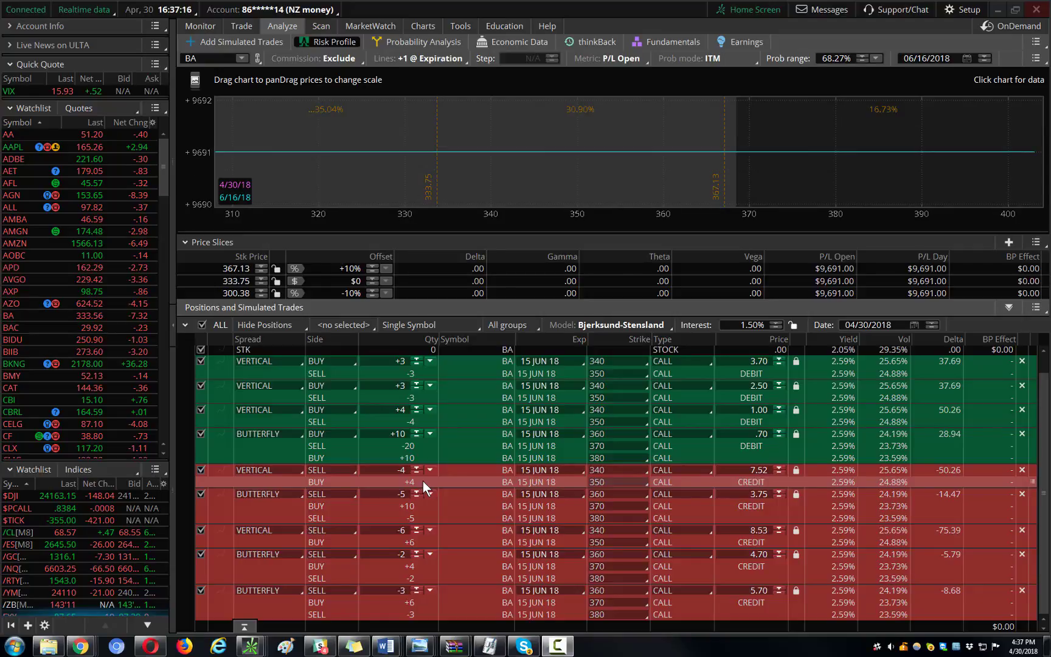
# Include only the first +3 340/350 call vertical in the analysis and enlarge the risk chart.
pyautogui.click(200, 325)
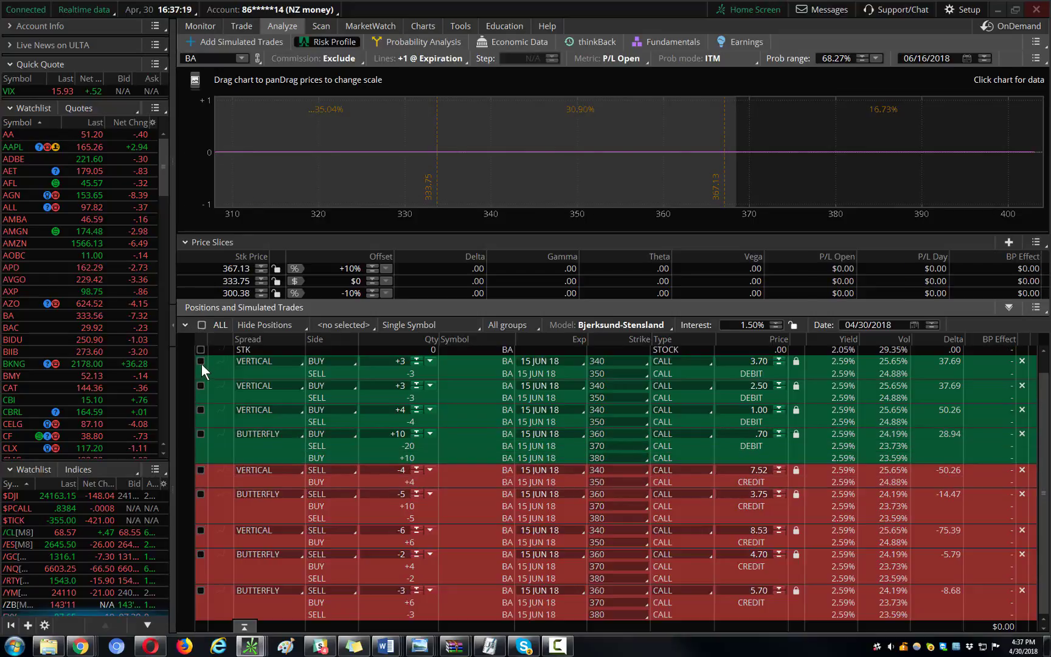
pyautogui.press('space')
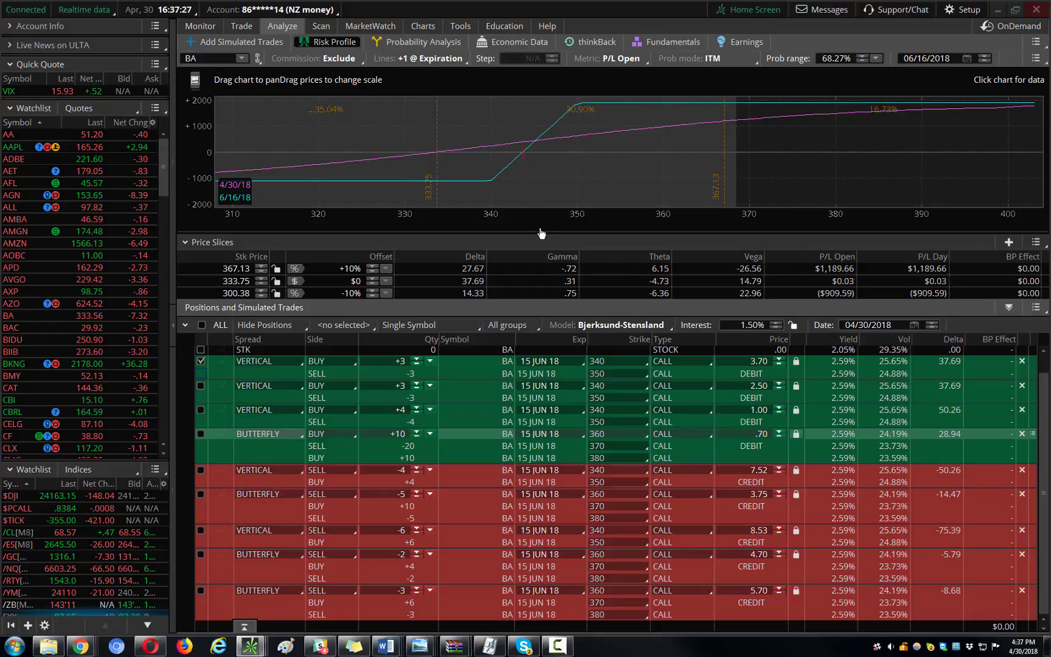
pyautogui.moveTo(535, 261); pyautogui.dragTo(536, 268)
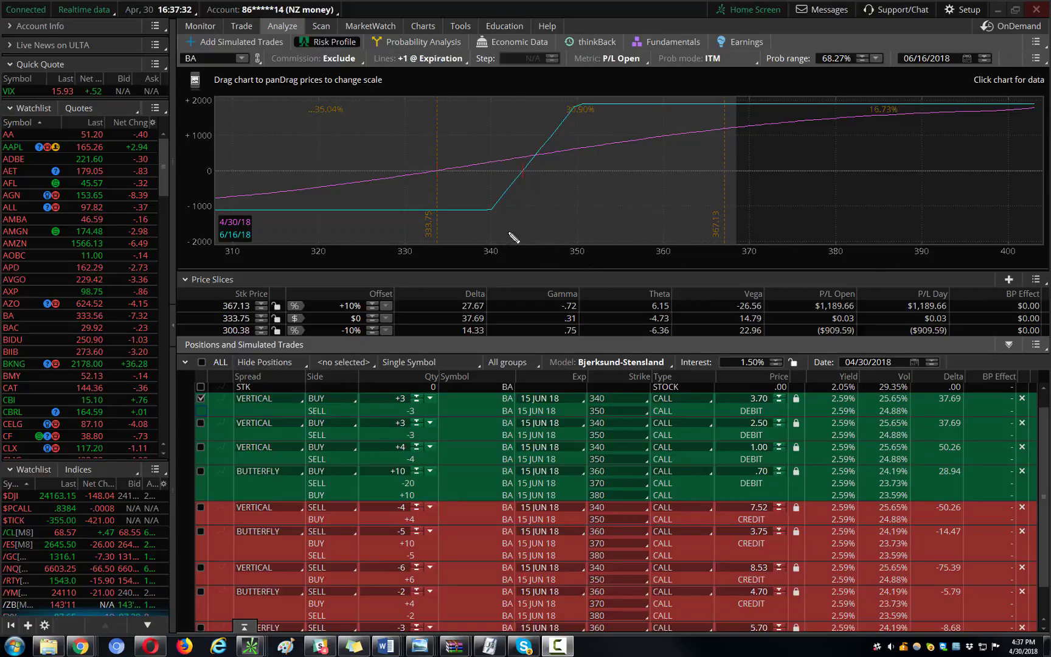
# Temporarily mark up the price slices' stock prices, greeks and P/L.
pyautogui.moveTo(519, 219)
pyautogui.mouseDown()
pyautogui.moveTo(489, 264)
pyautogui.moveTo(493, 276)
pyautogui.moveTo(485, 268)
pyautogui.moveTo(421, 304)
pyautogui.moveTo(781, 368)
pyautogui.mouseUp()
pyautogui.moveTo(869, 372)
pyautogui.mouseDown()
pyautogui.moveTo(998, 365)
pyautogui.moveTo(852, 274)
pyautogui.moveTo(485, 273)
pyautogui.mouseUp()
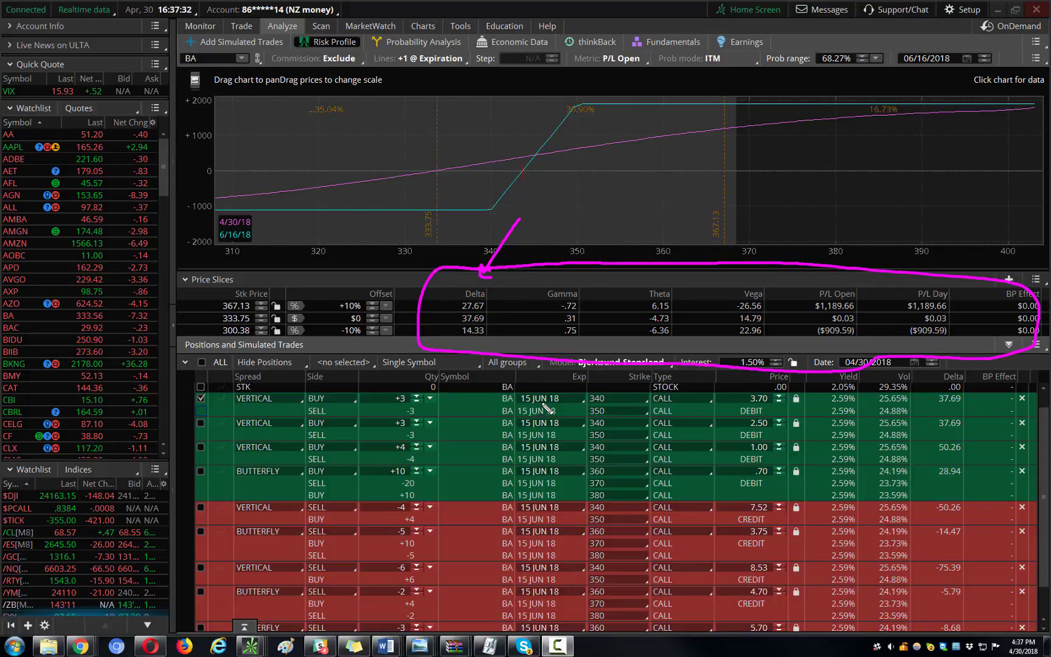
pyautogui.moveTo(294, 272)
pyautogui.mouseDown()
pyautogui.moveTo(178, 268)
pyautogui.moveTo(285, 290)
pyautogui.mouseUp()
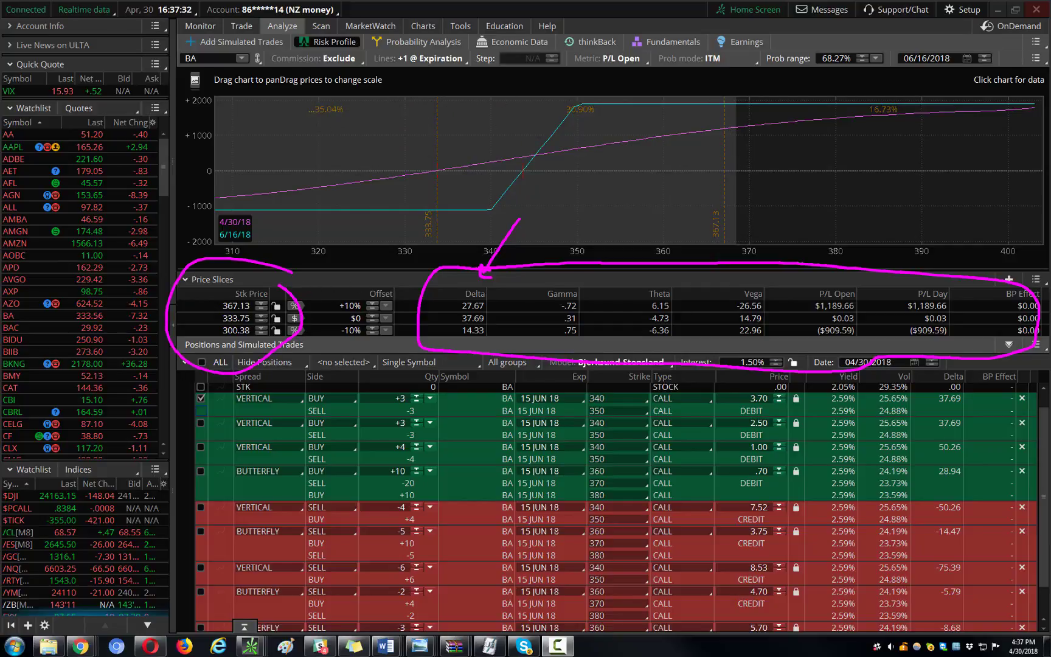
pyautogui.press('Escape')
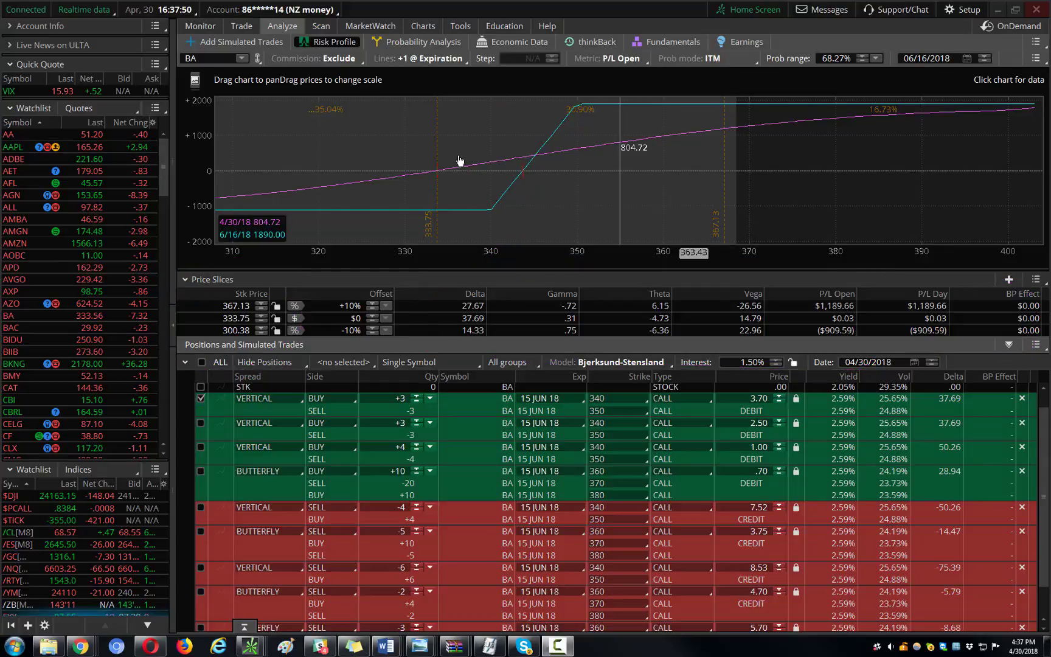
# Open the one-year daily BA chart, checking the study set list without changing it.
pyautogui.click(432, 43)
pyautogui.click(326, 41)
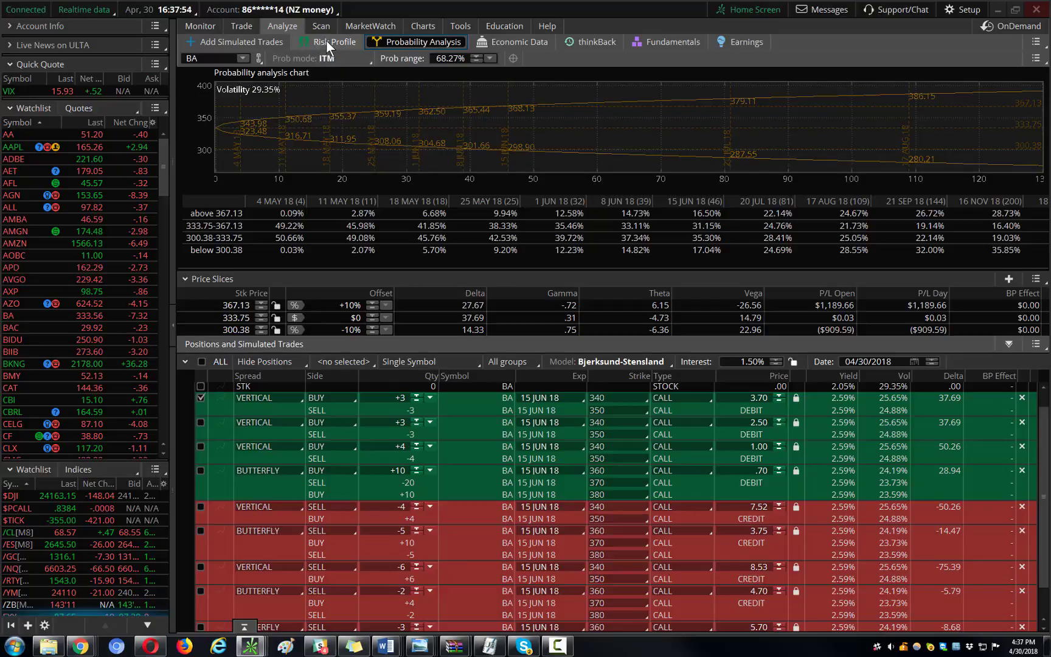
pyautogui.click(423, 27)
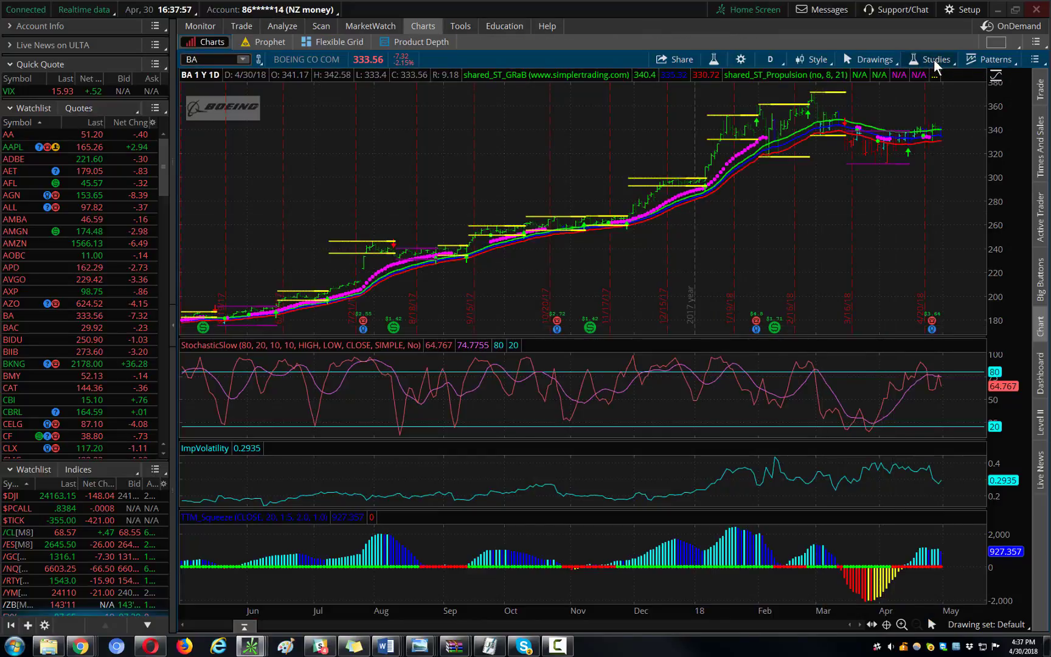
pyautogui.click(933, 60)
pyautogui.moveTo(891, 223)
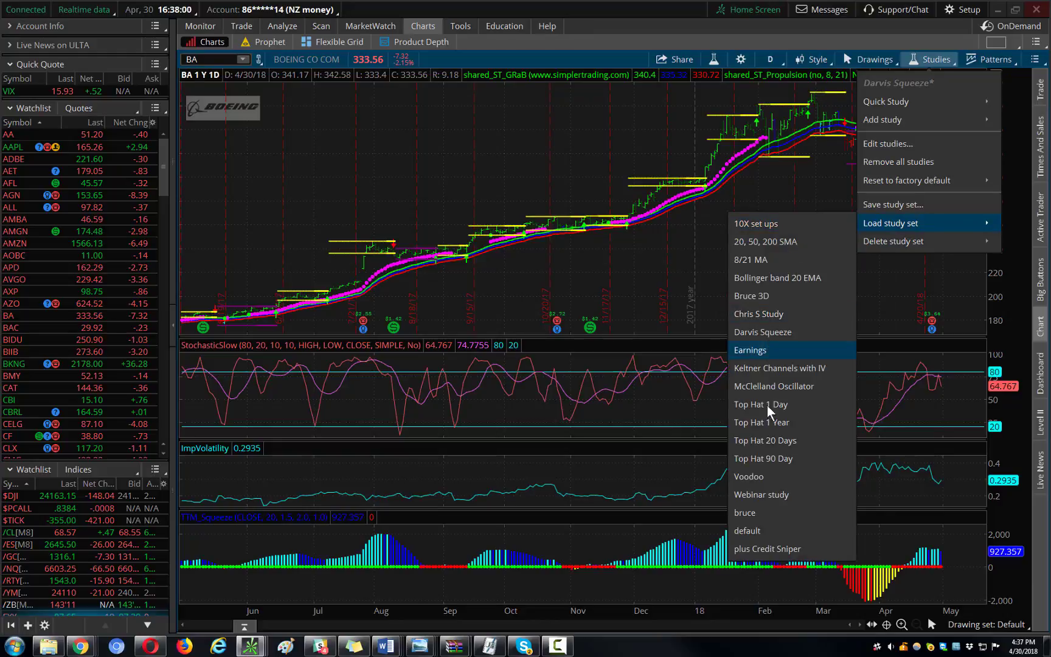
pyautogui.click(608, 34)
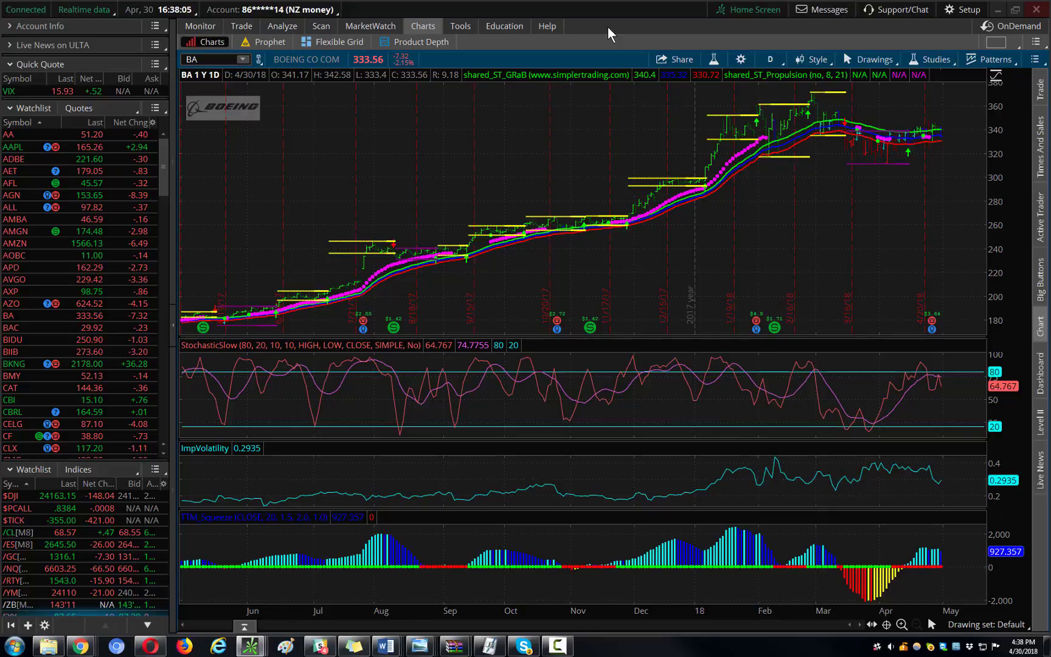
# Go back to the Analyze risk profile of the isolated 340/350 vertical.
pyautogui.click(284, 27)
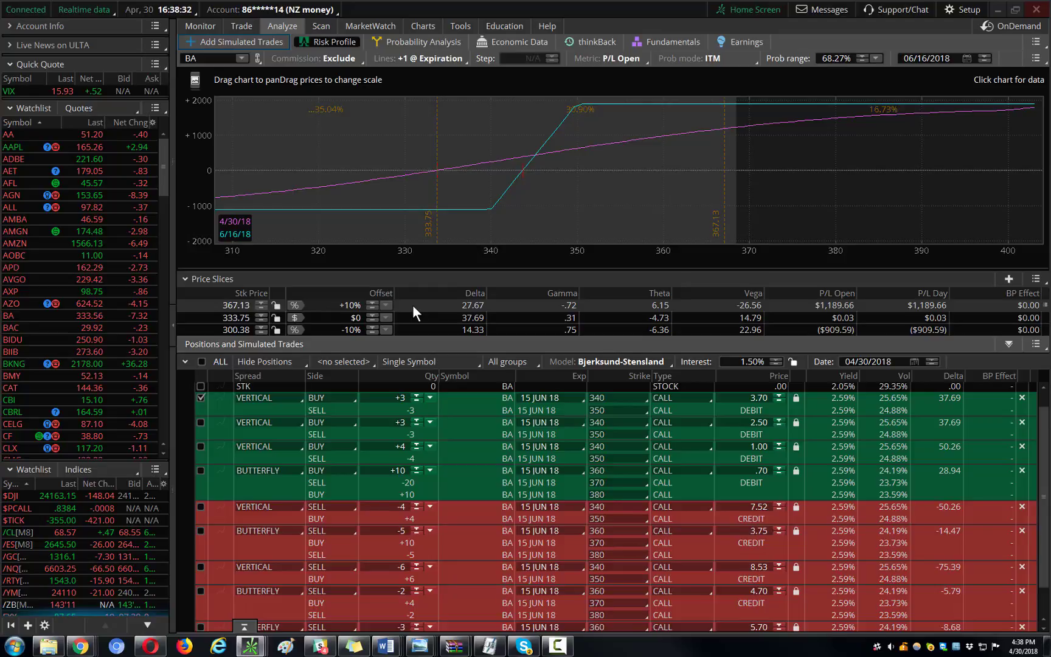
# Stage the +10 360/370/380 call butterfly at 0.70 debit in Order Entry.
pyautogui.click(380, 204)
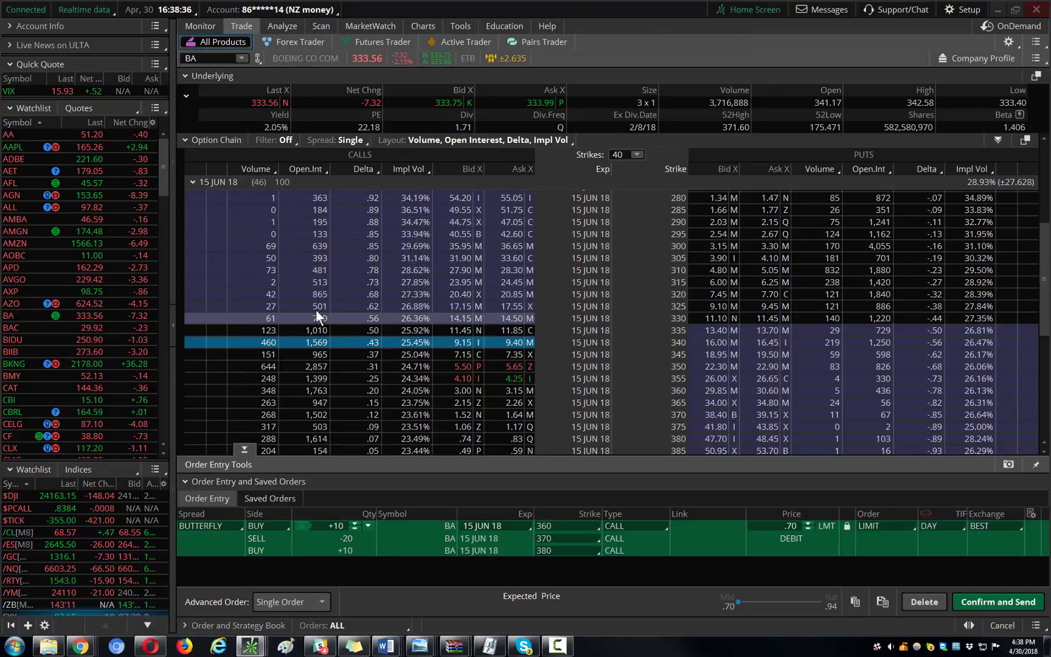